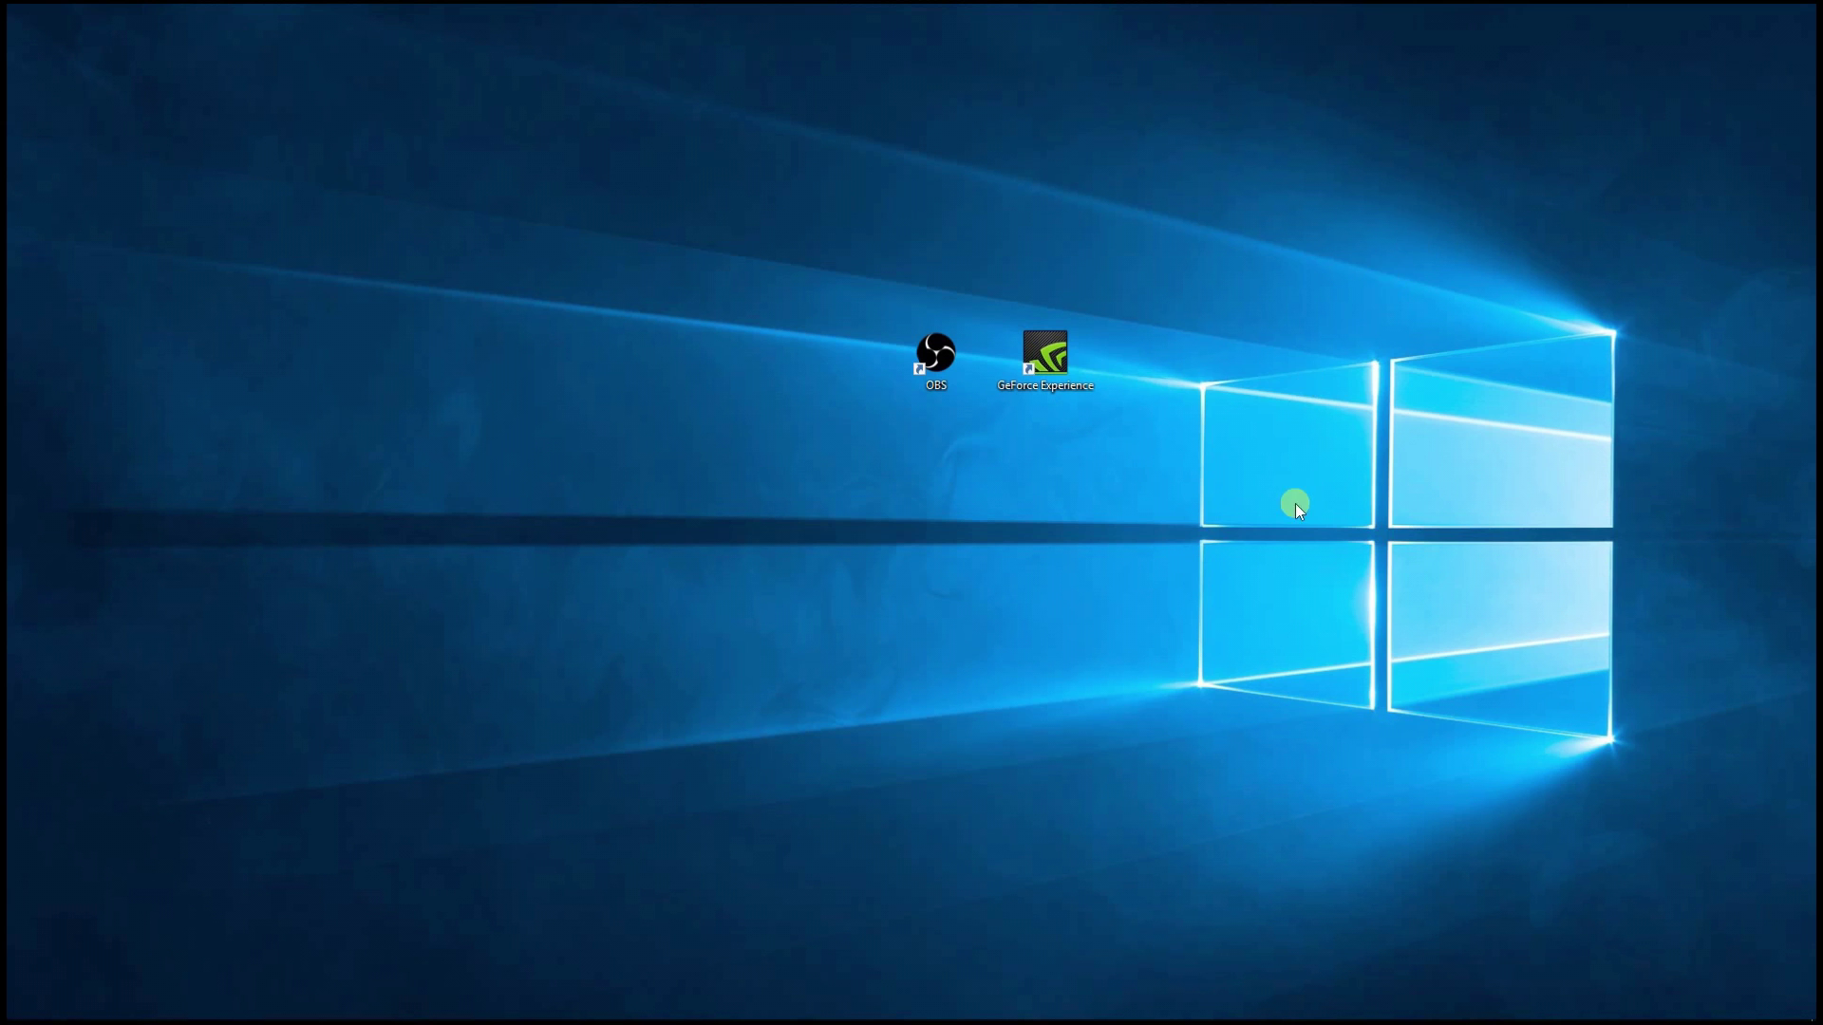
- Launch OBS from the desktop and start a recording with the WEBCAM scene
{"action": "double_click", "coordinate": [948, 355]}
{"action": "left_click_drag", "start_coordinate": [728, 107], "coordinate": [710, 83]}
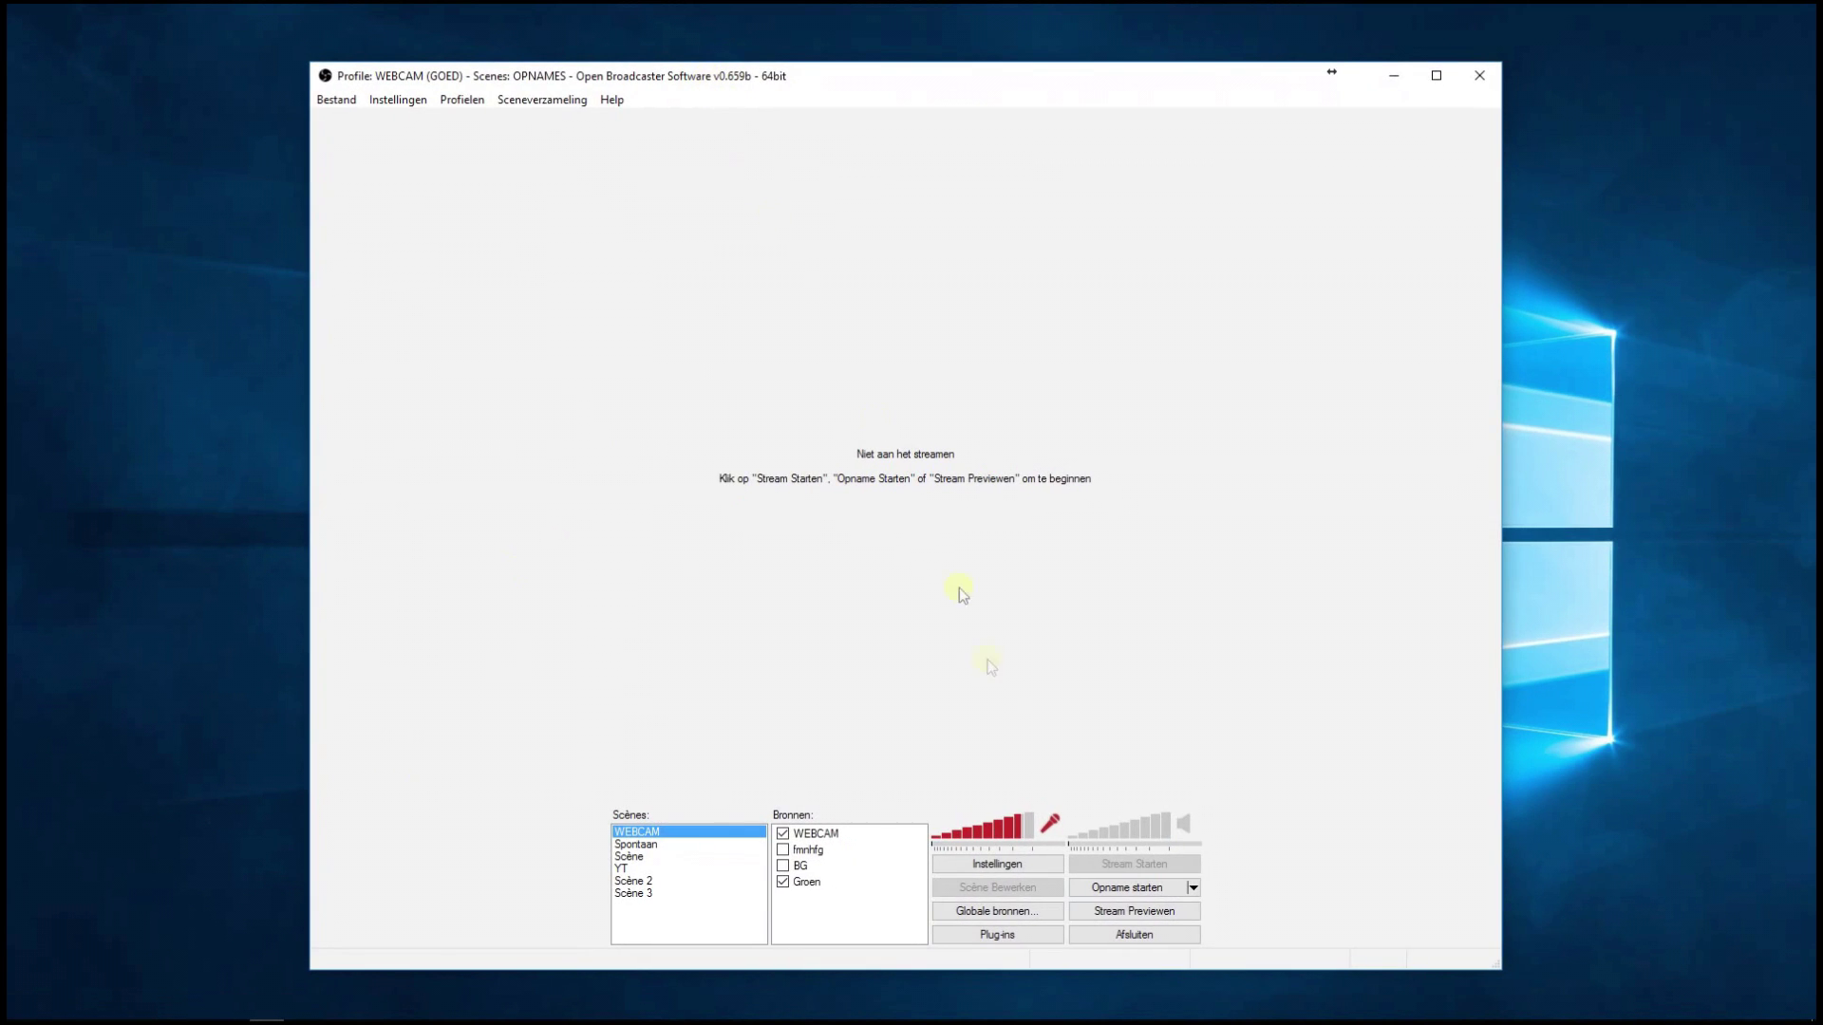
{"action": "left_click", "coordinate": [1139, 892]}
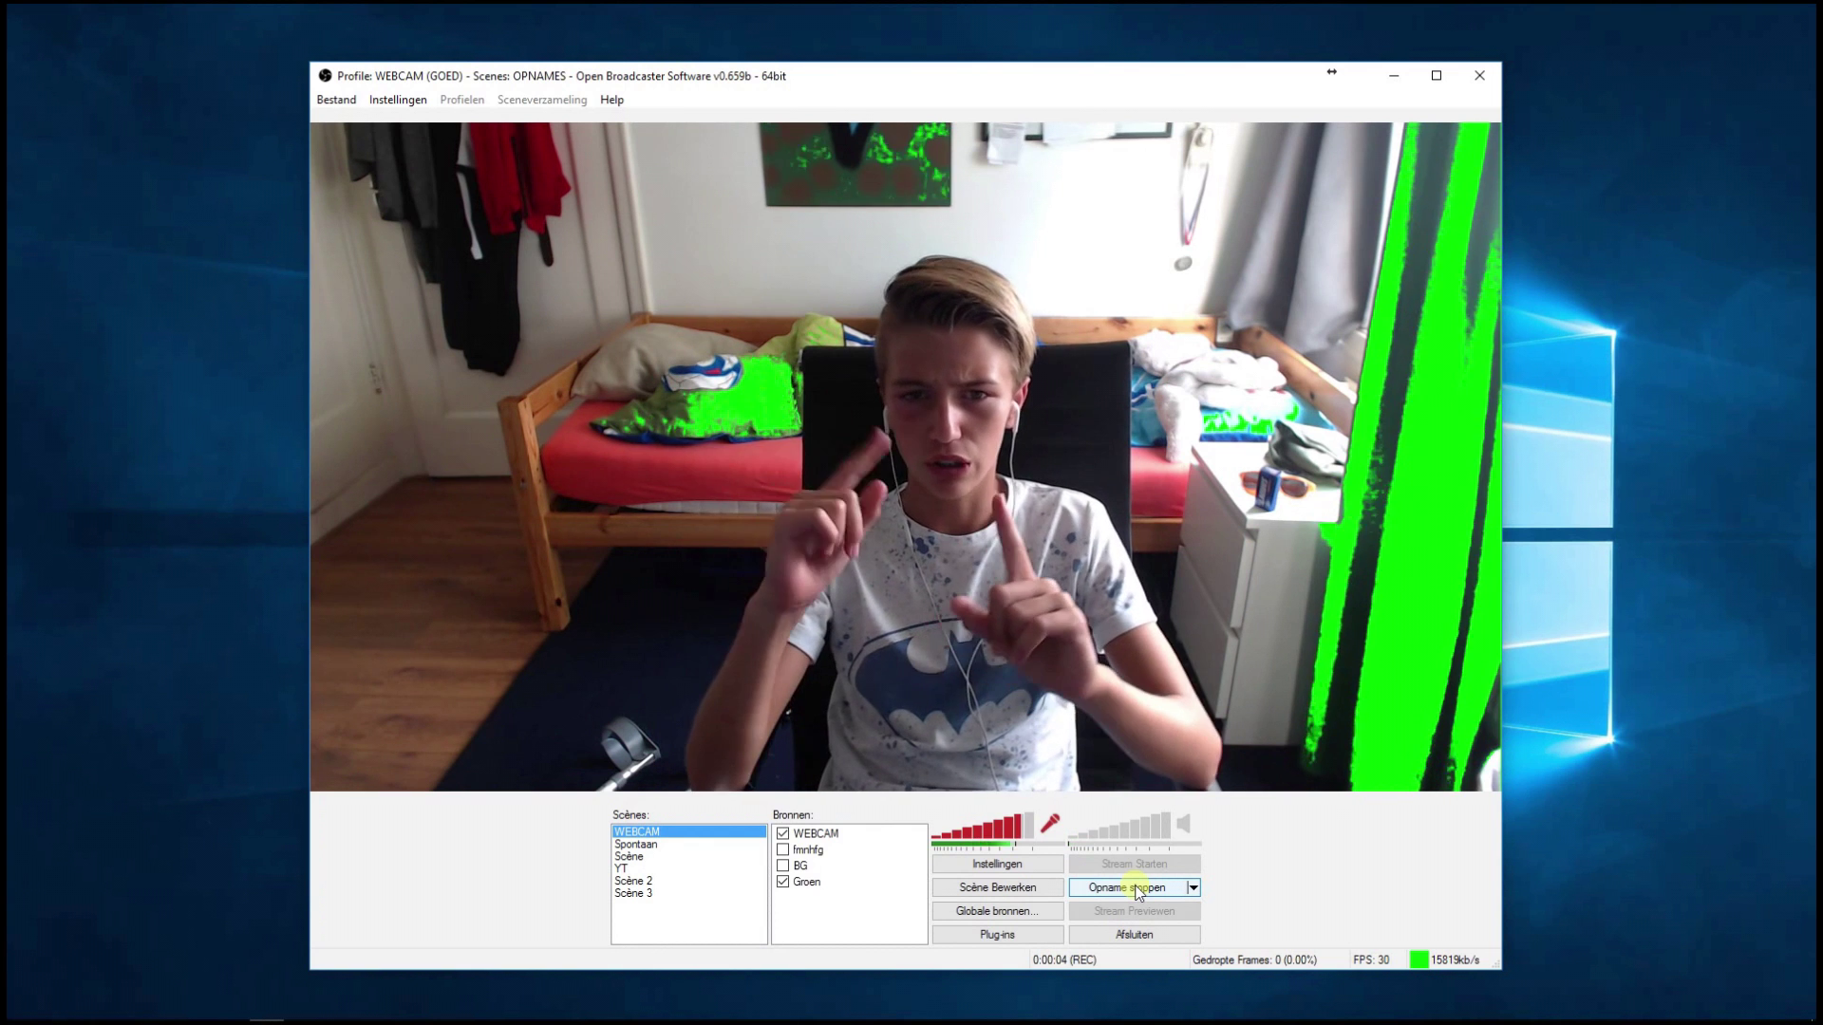
- Switch the active scene to Spontaan while the recording runs
{"action": "left_click", "coordinate": [638, 857]}
{"action": "left_click", "coordinate": [642, 833]}
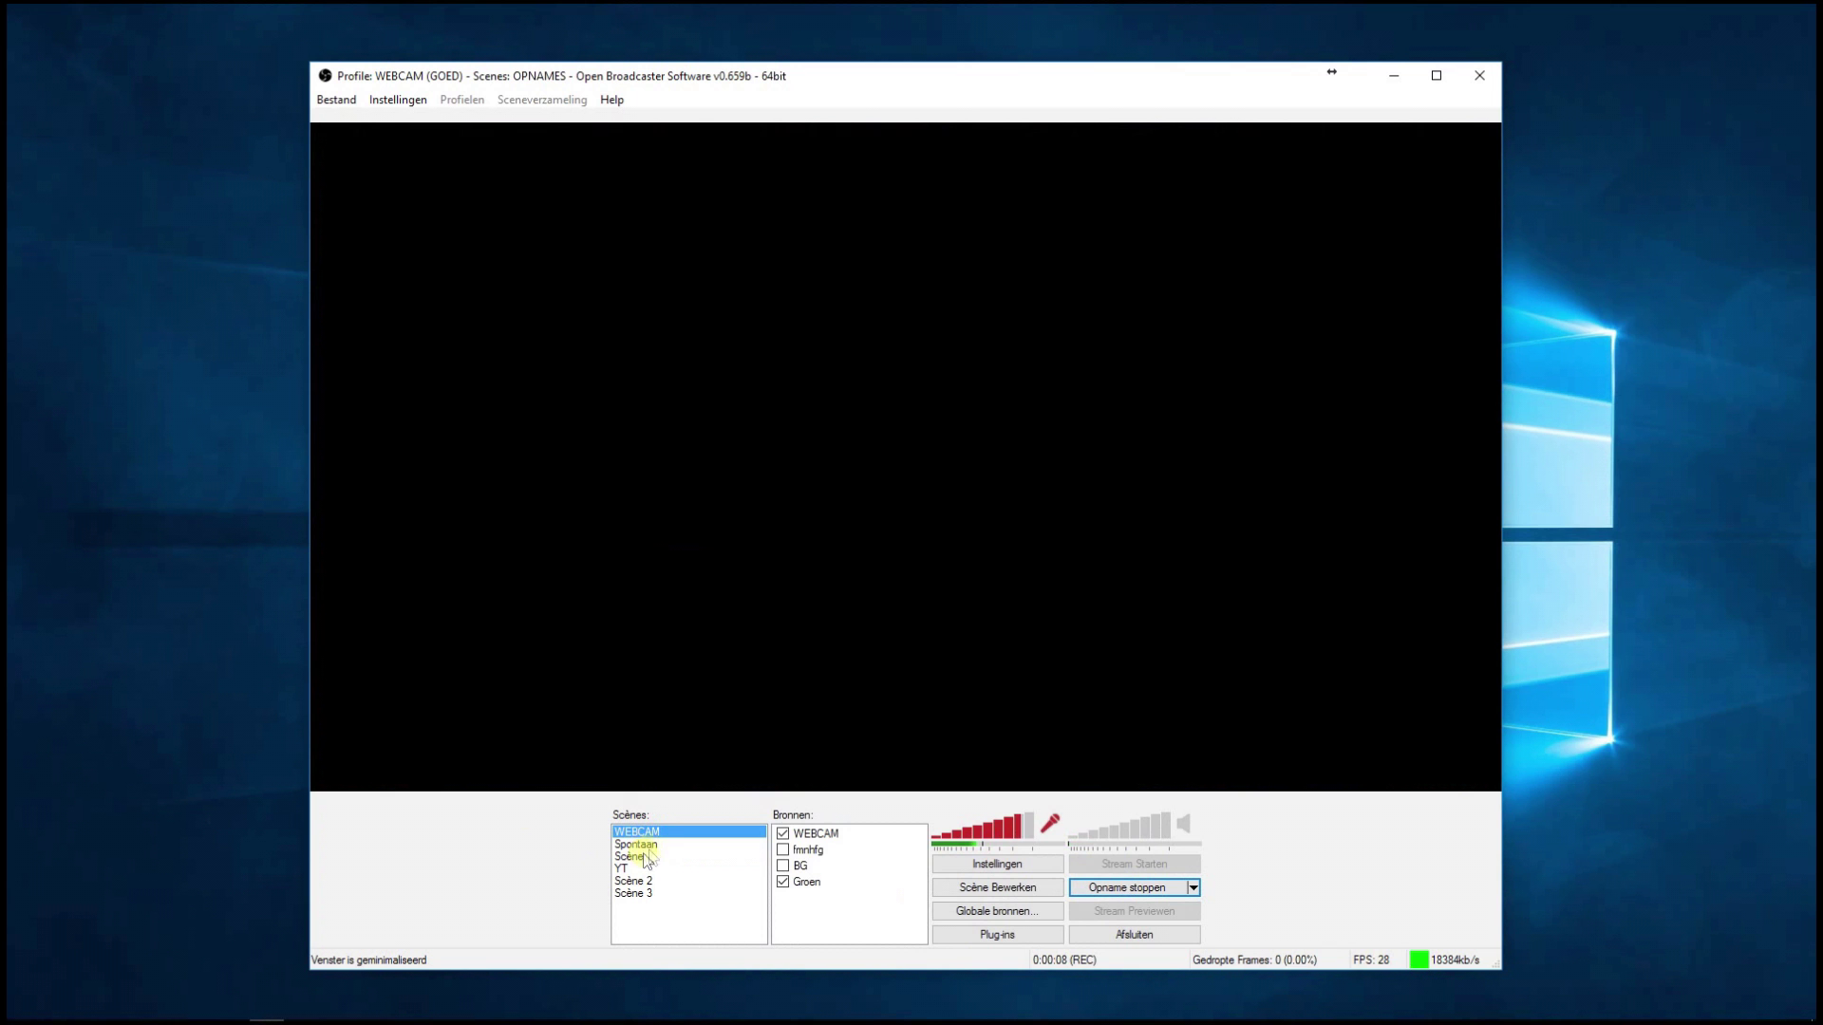
{"action": "left_click", "coordinate": [651, 845]}
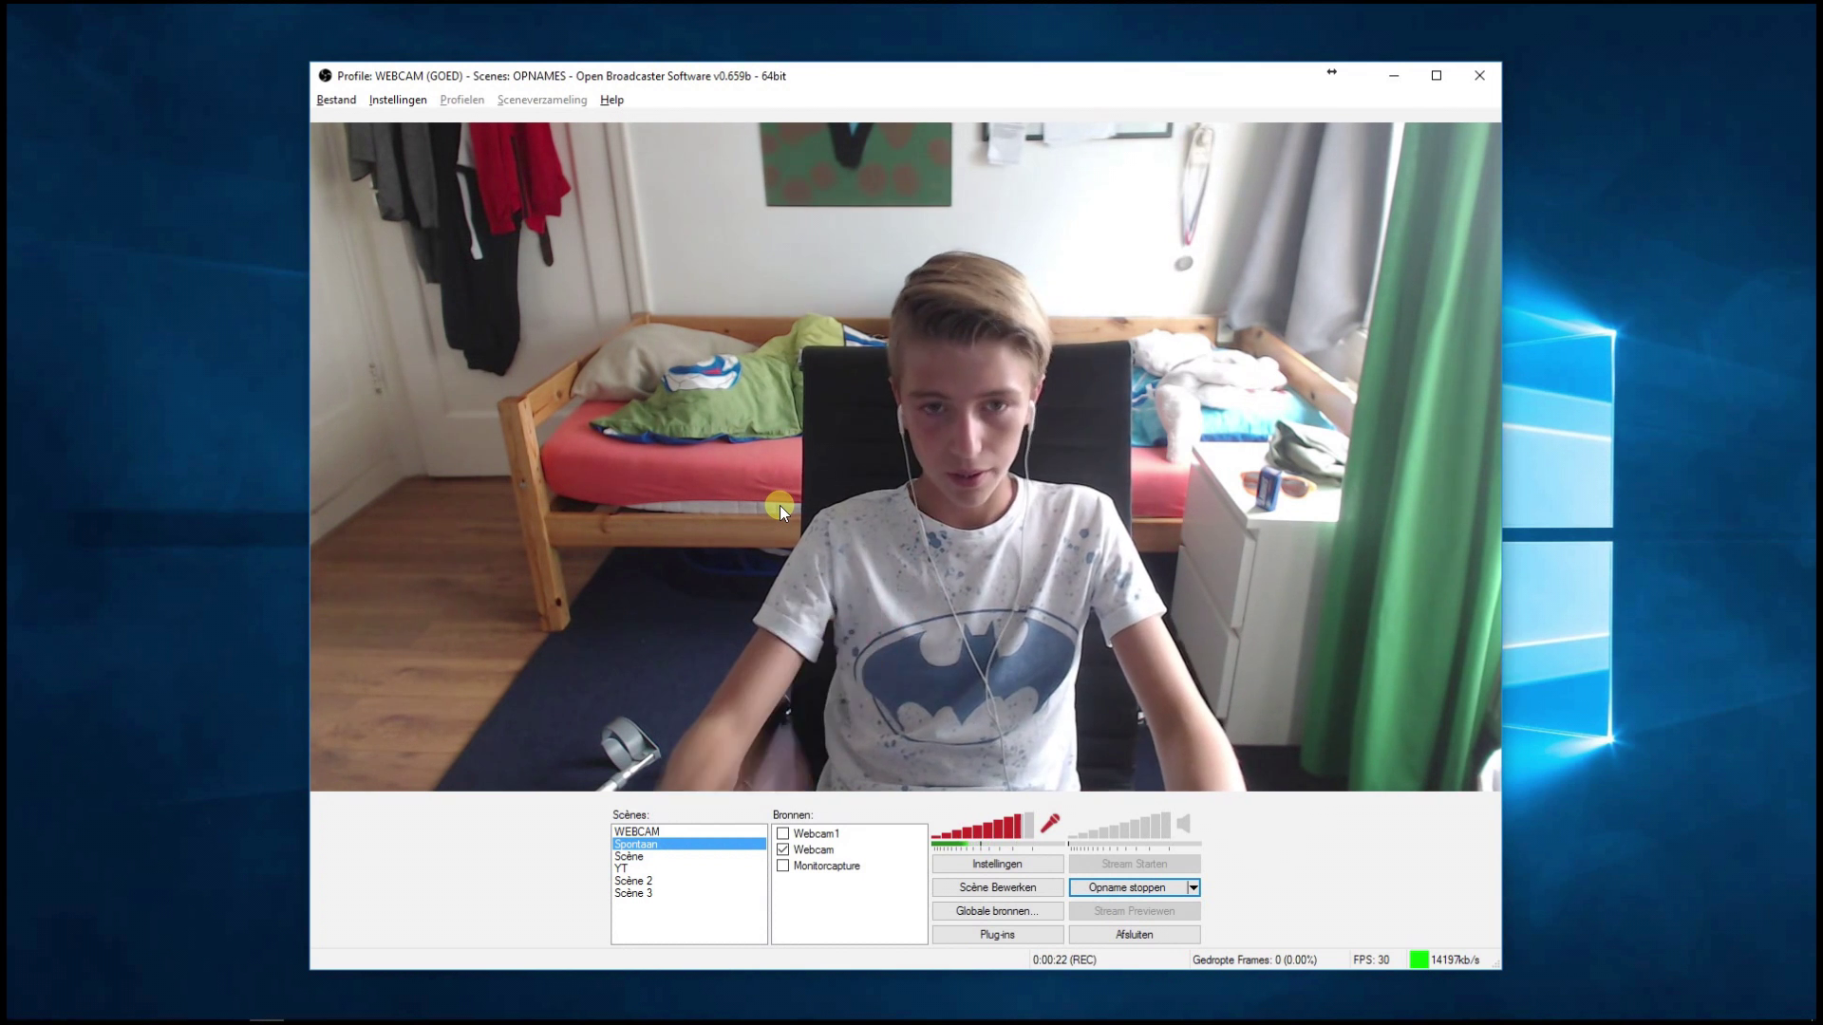
- Switch to NVIDIA GeForce Experience, open ShadowPlay and turn it on
{"action": "key", "text": "alt+Tab"}
{"action": "left_click", "coordinate": [771, 462]}
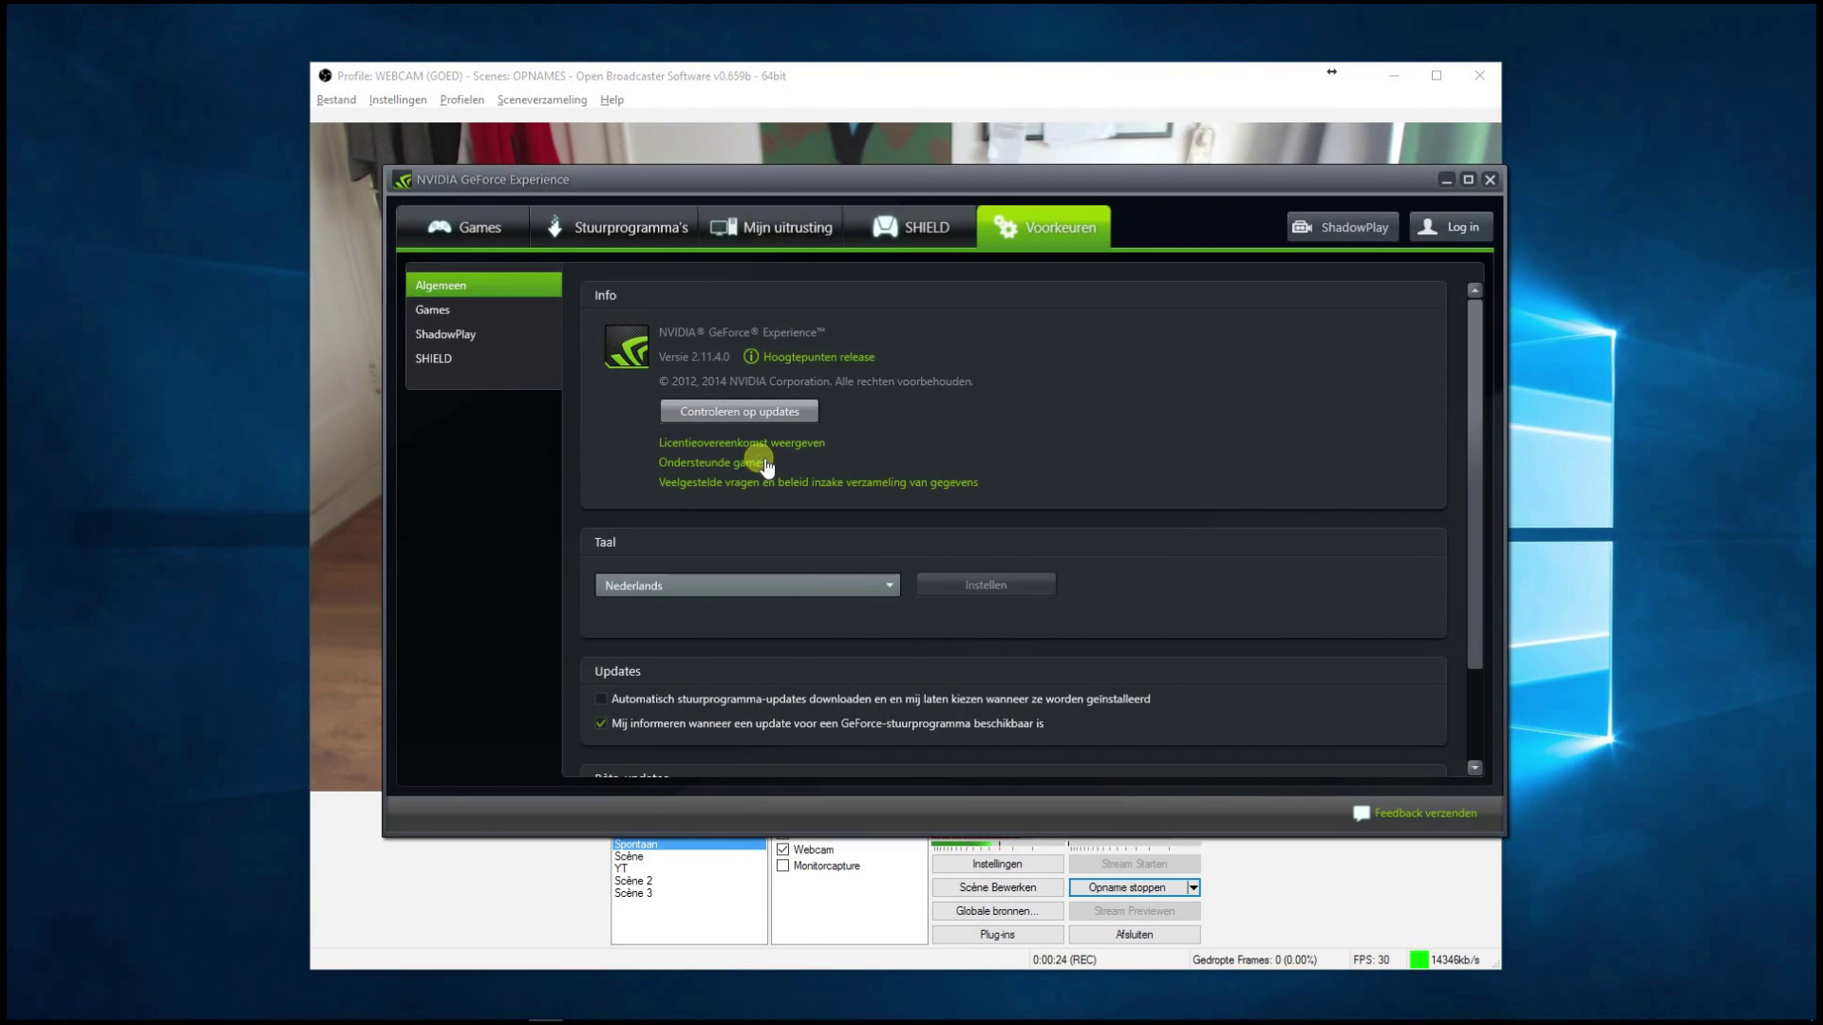
{"action": "left_click_drag", "start_coordinate": [1149, 228], "coordinate": [1030, 214]}
{"action": "left_click", "coordinate": [1204, 237]}
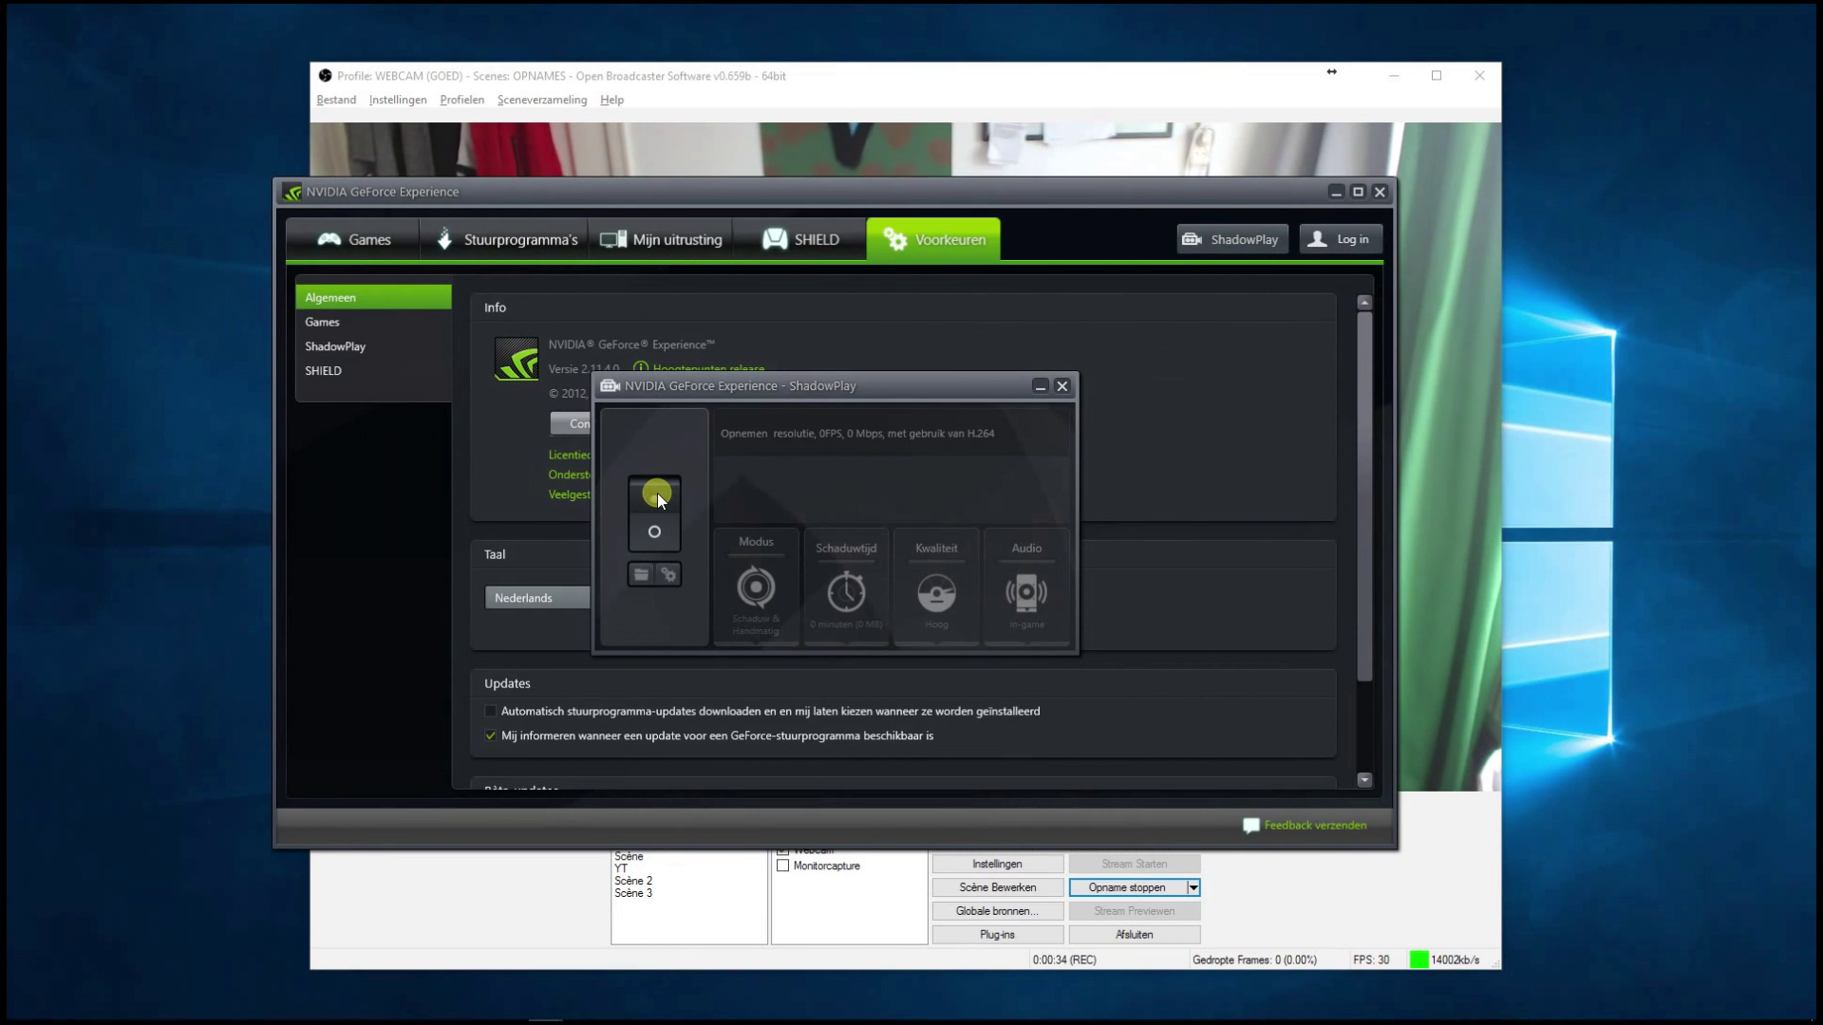
{"action": "left_click", "coordinate": [657, 493]}
- In the ShadowPlay preferences, set the save location for recordings to F:\Video
{"action": "left_click", "coordinate": [335, 346]}
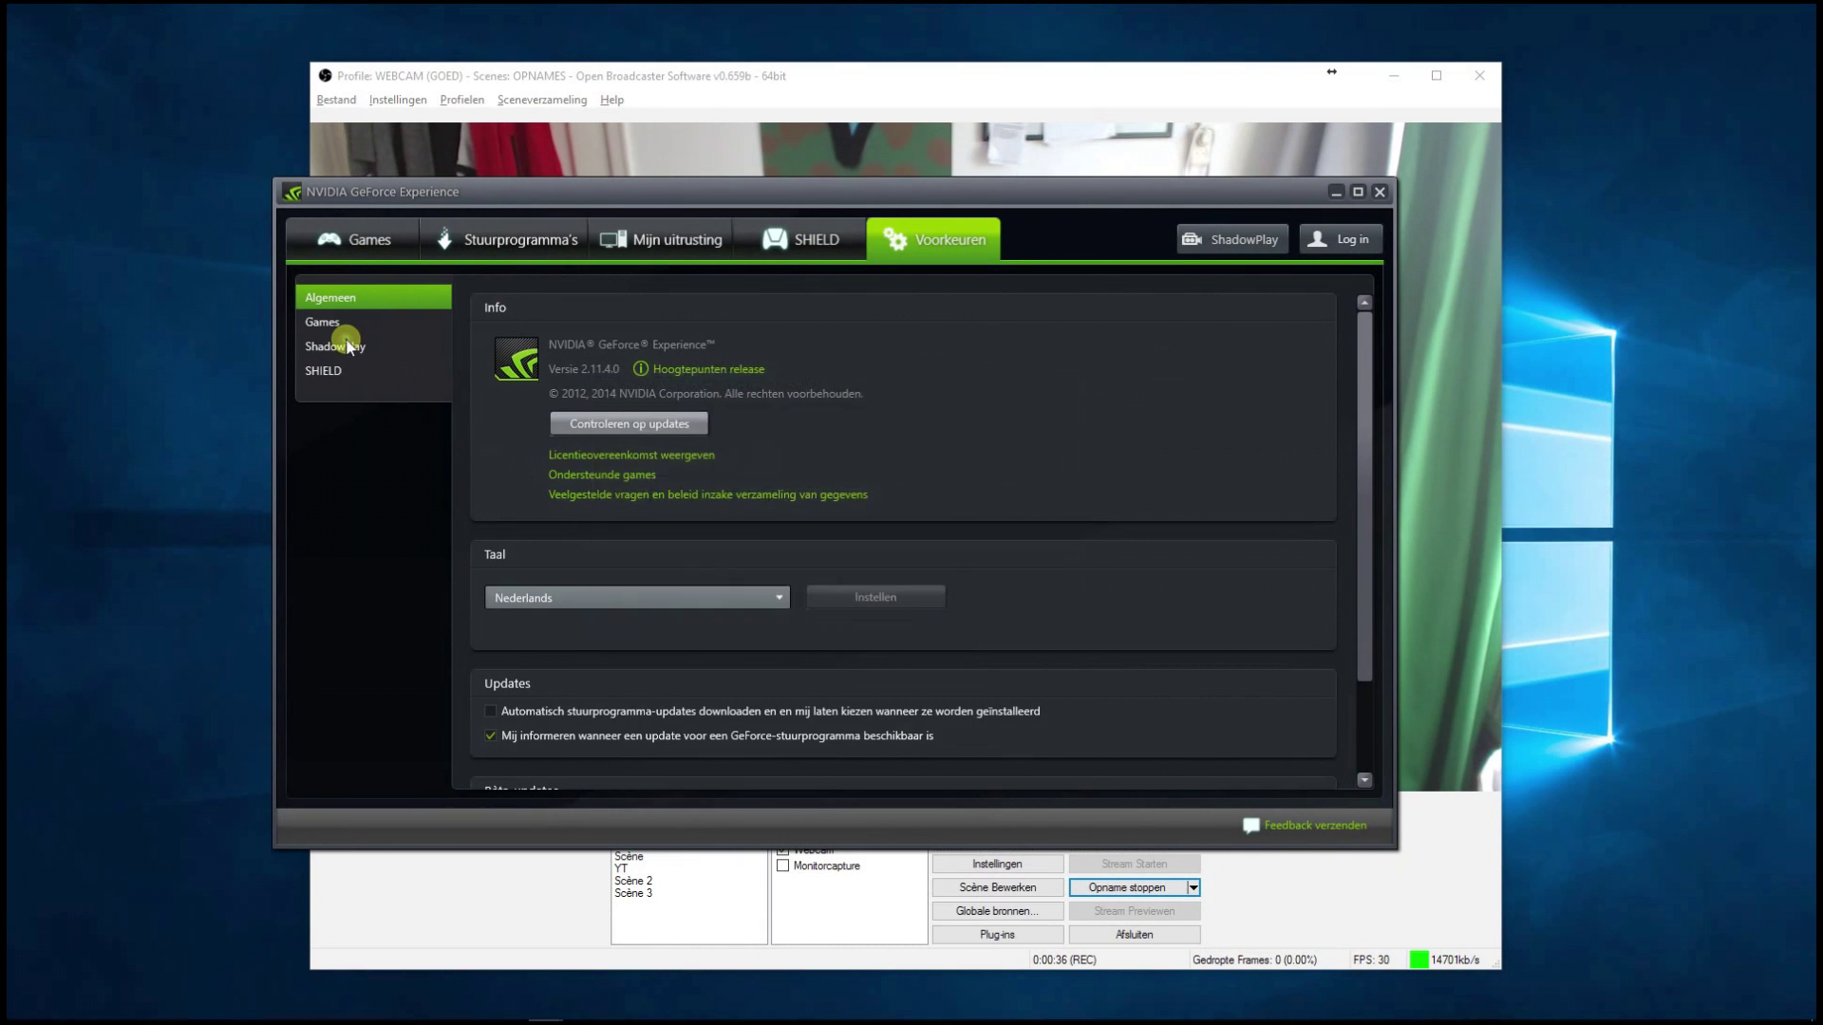
{"action": "scroll", "coordinate": [881, 600], "scroll_direction": "down", "scroll_amount": 5}
{"action": "scroll", "coordinate": [881, 600], "scroll_direction": "down", "scroll_amount": 1}
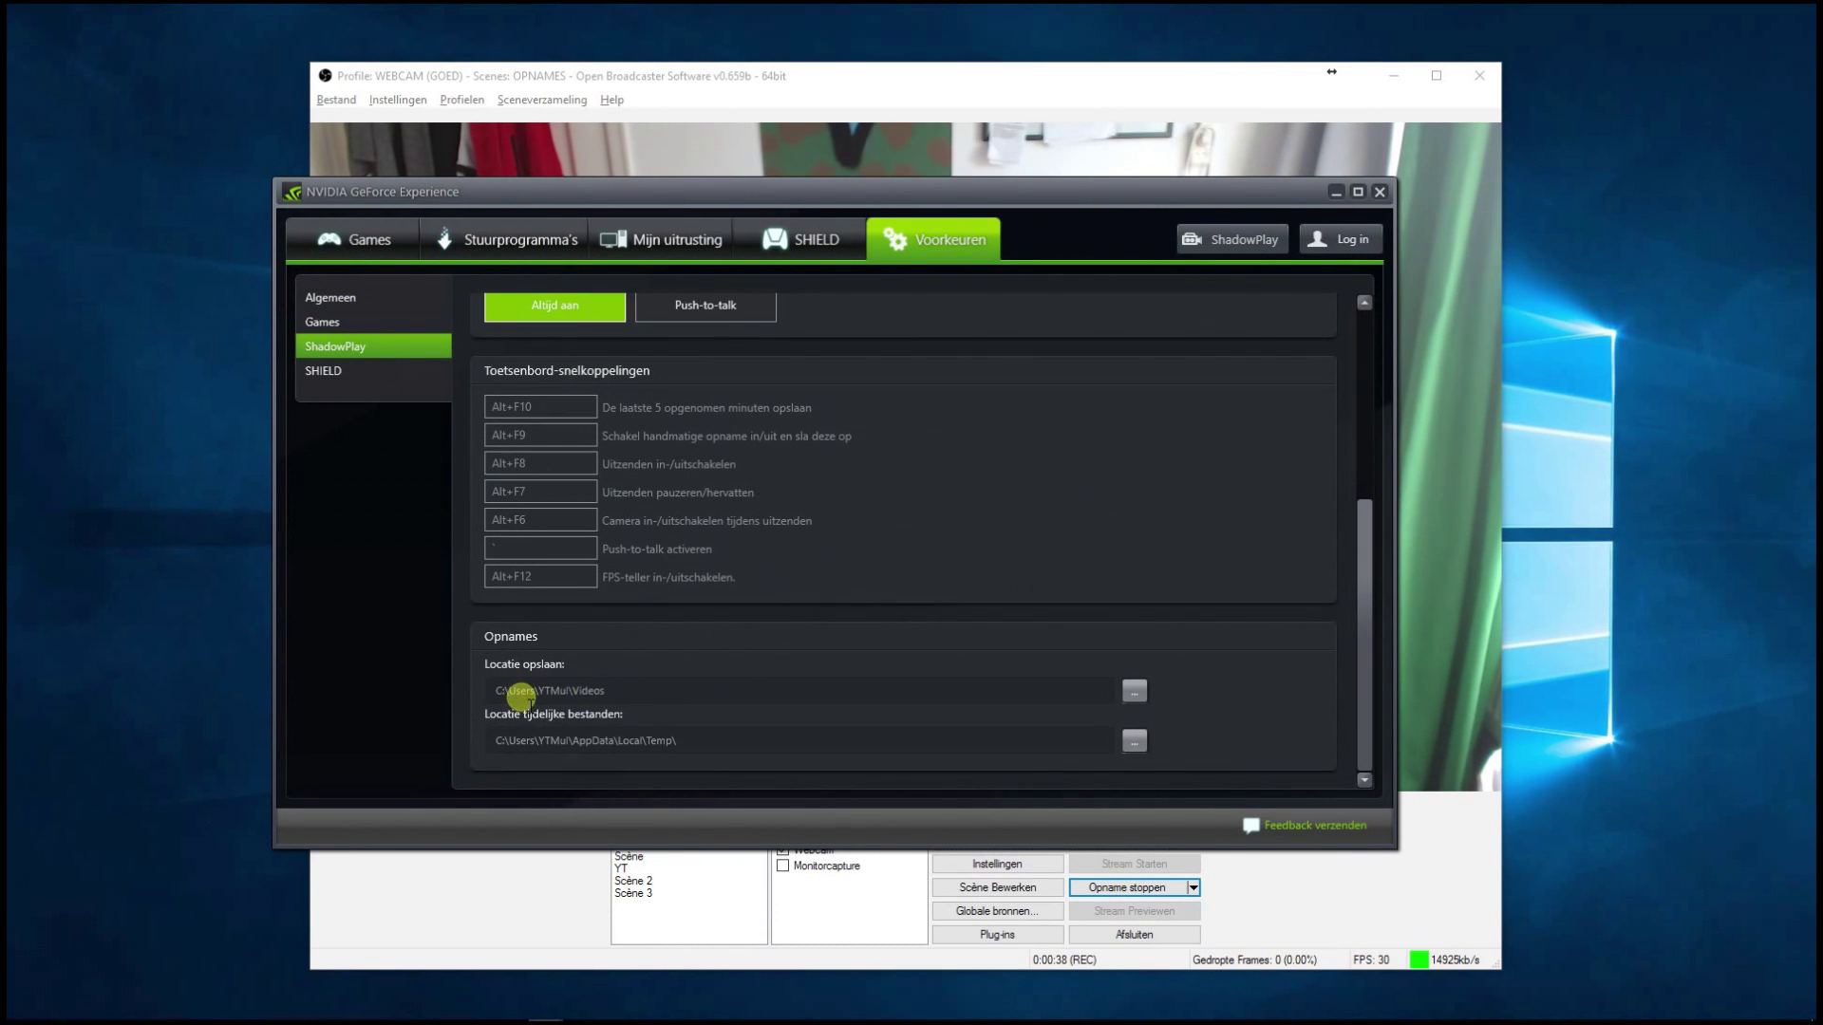
{"action": "left_click", "coordinate": [1135, 691]}
{"action": "left_click", "coordinate": [809, 626]}
{"action": "scroll", "coordinate": [836, 582], "scroll_direction": "up", "scroll_amount": 6}
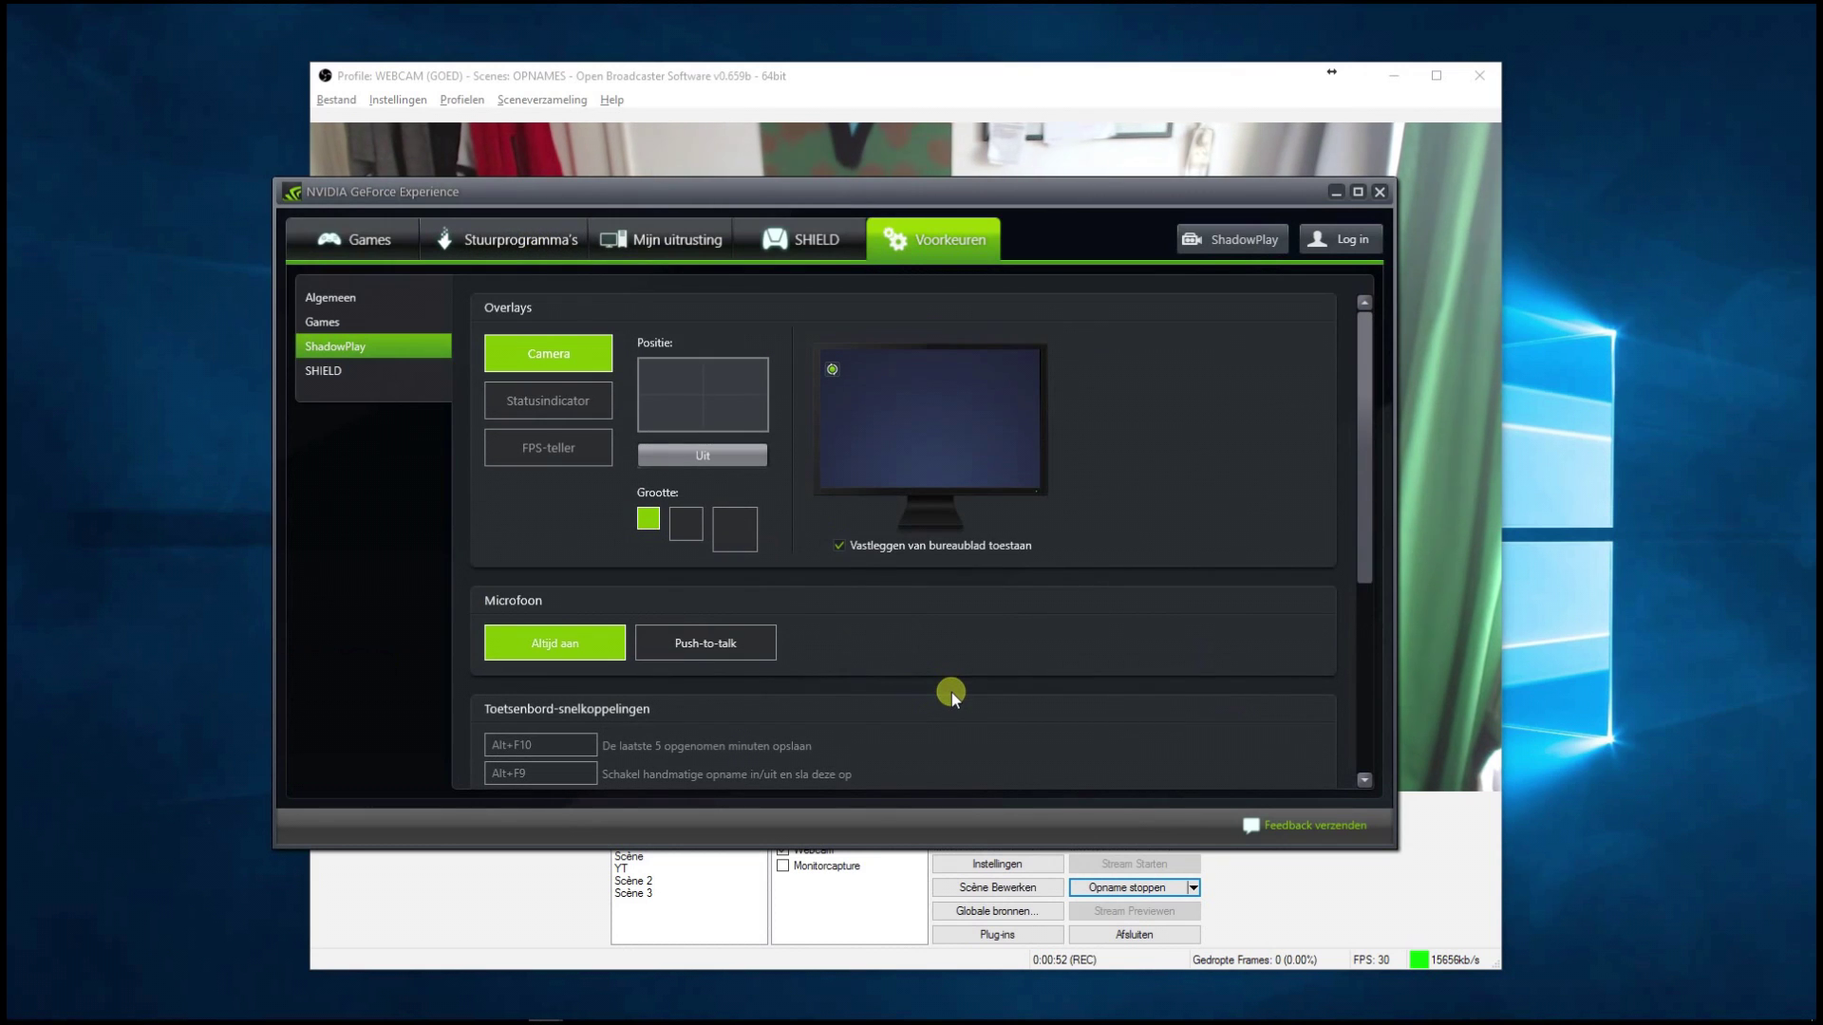
{"action": "scroll", "coordinate": [952, 692], "scroll_direction": "down", "scroll_amount": 5}
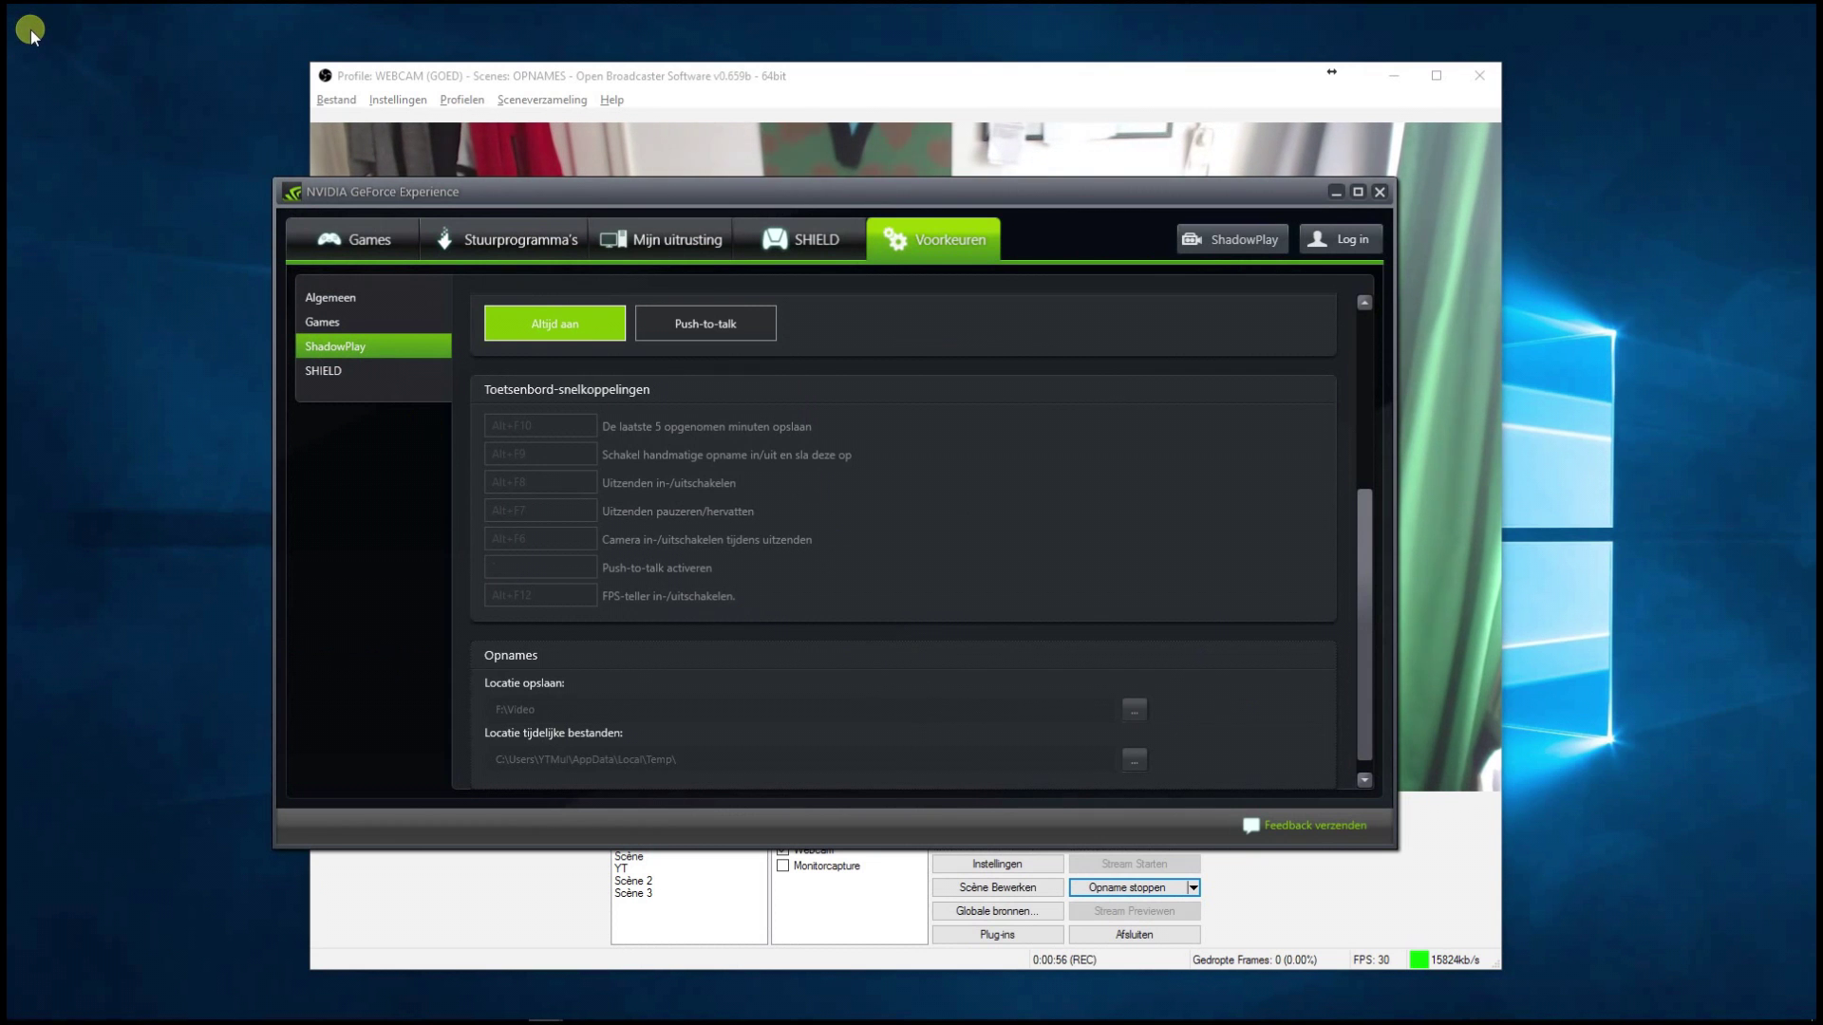
- Switch back to OBS, mute the microphone and enable desktop audio
{"action": "left_click", "coordinate": [321, 69]}
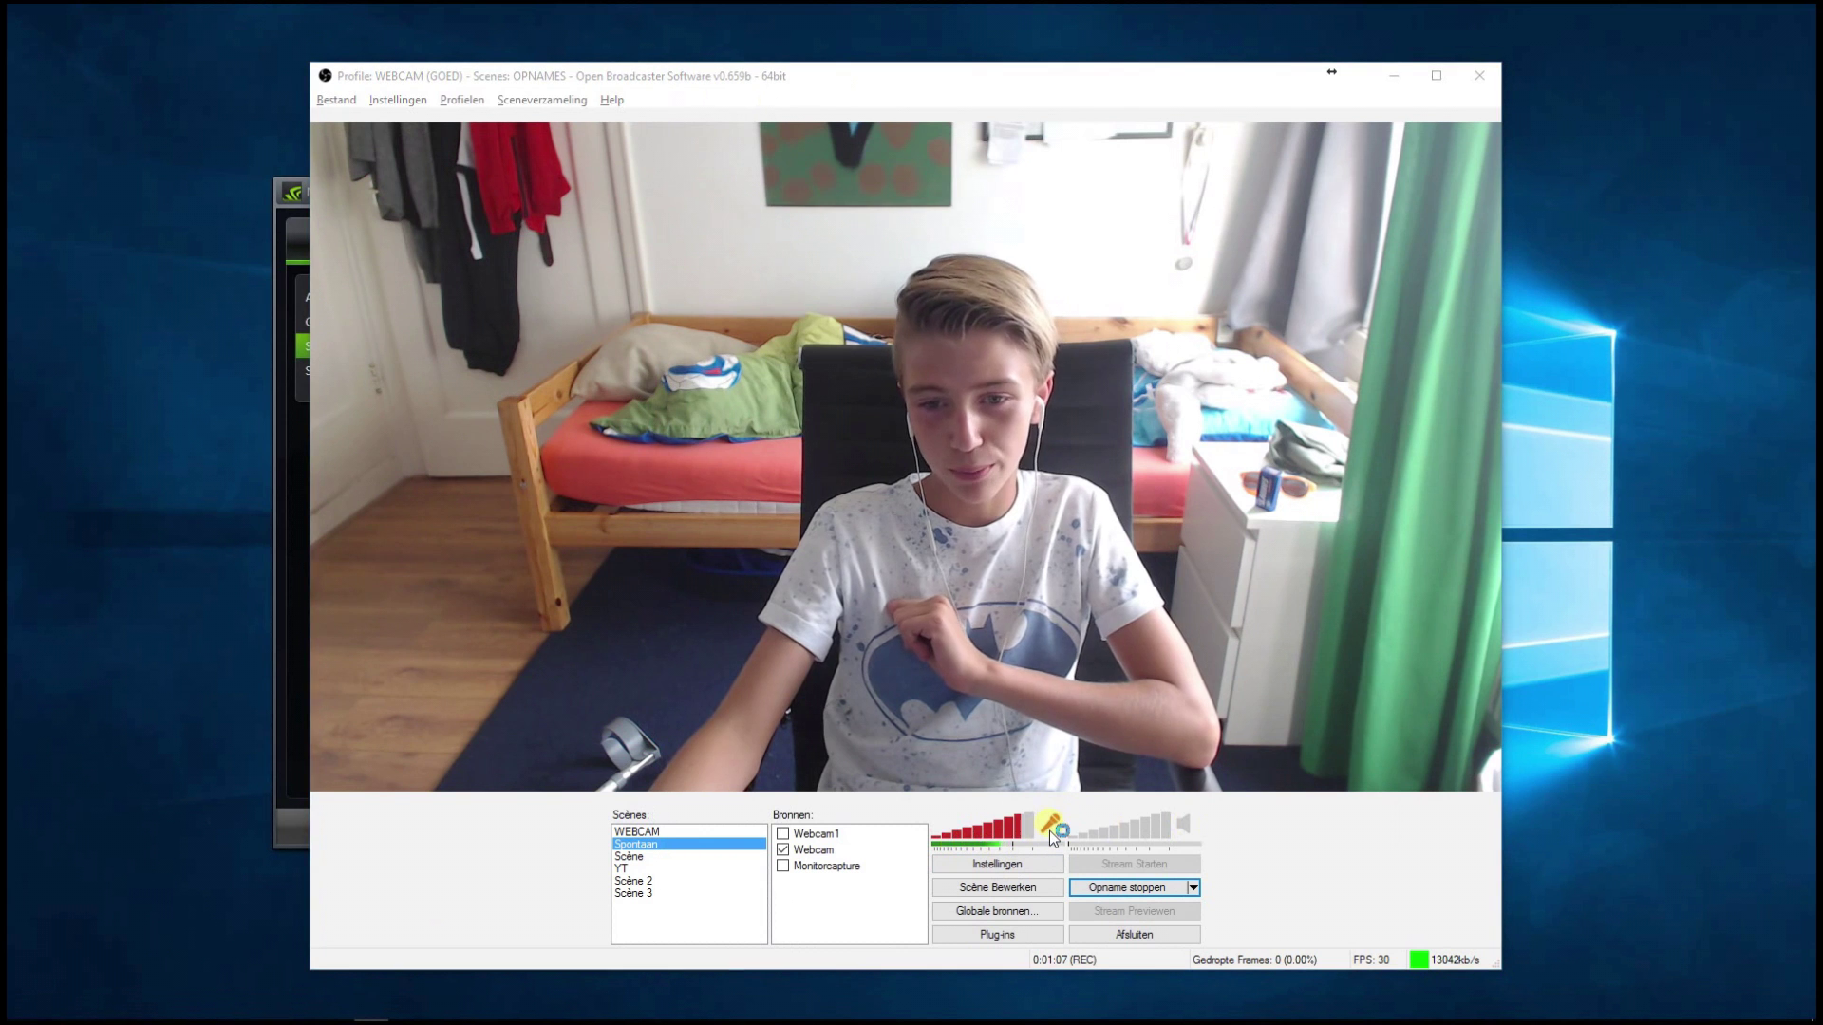
{"action": "left_click", "coordinate": [1050, 830]}
{"action": "left_click", "coordinate": [1186, 825]}
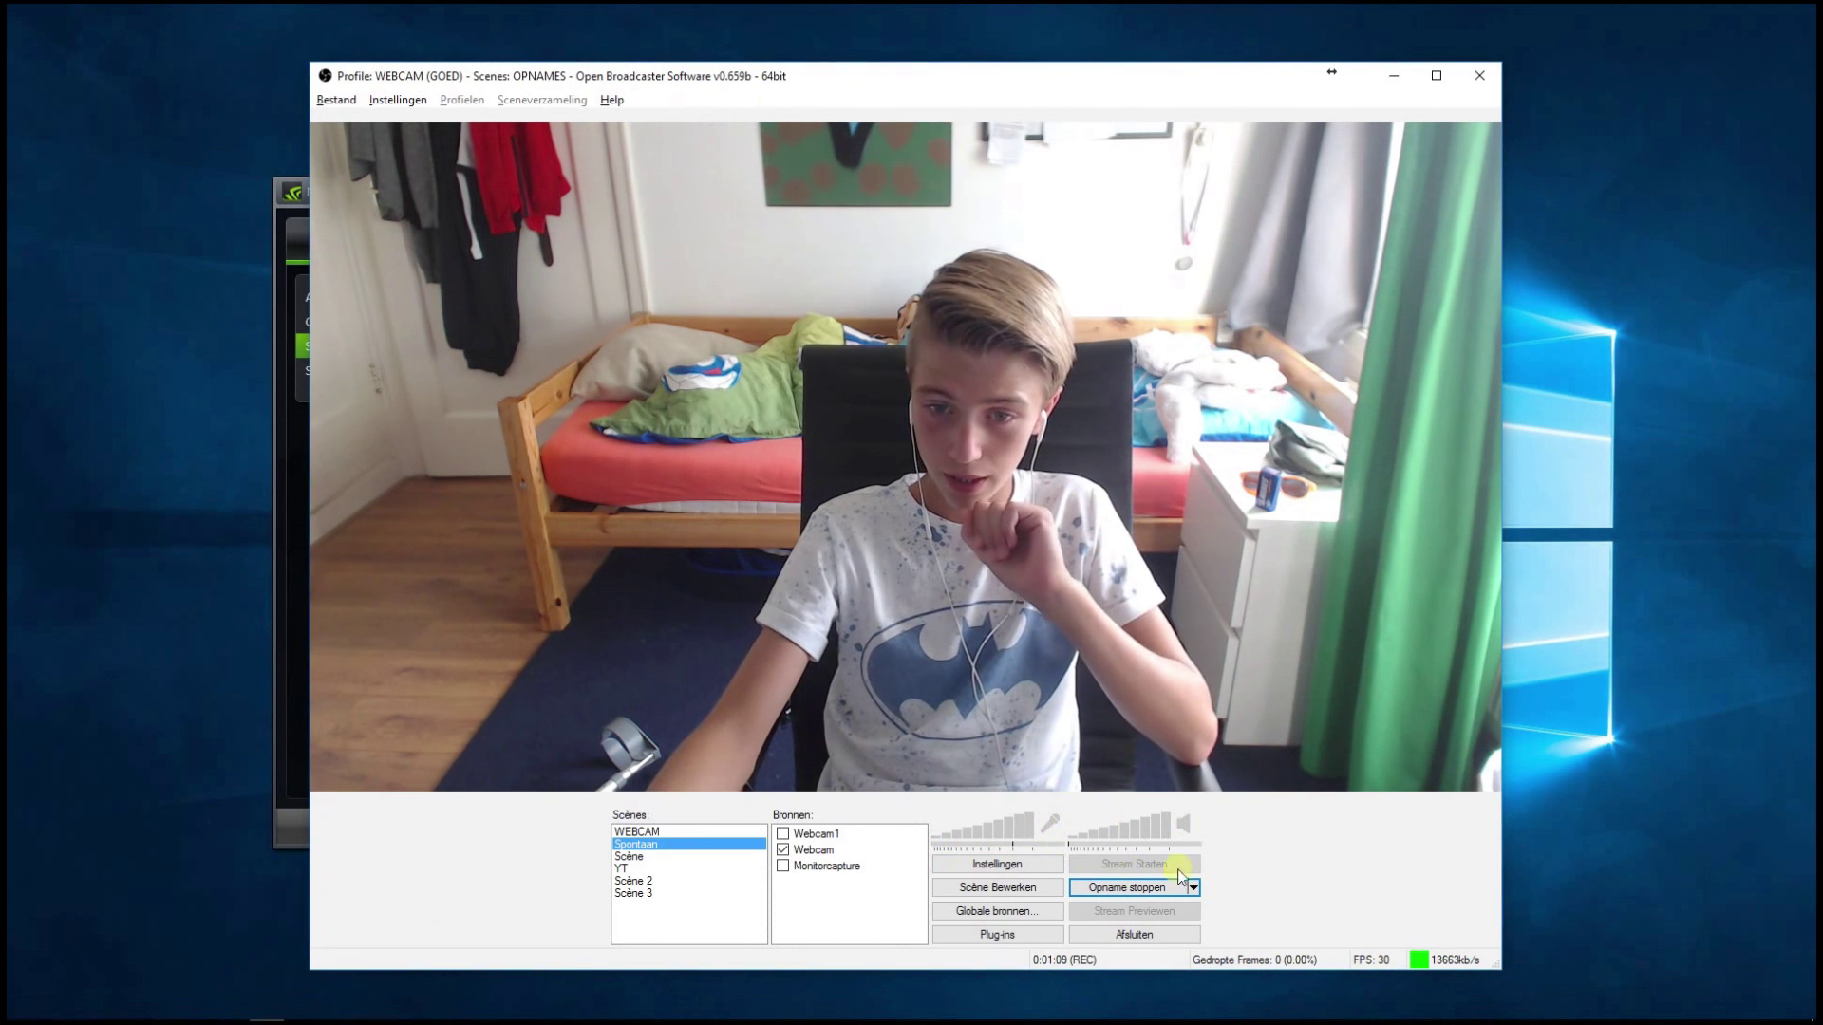
{"action": "left_click", "coordinate": [1189, 825]}
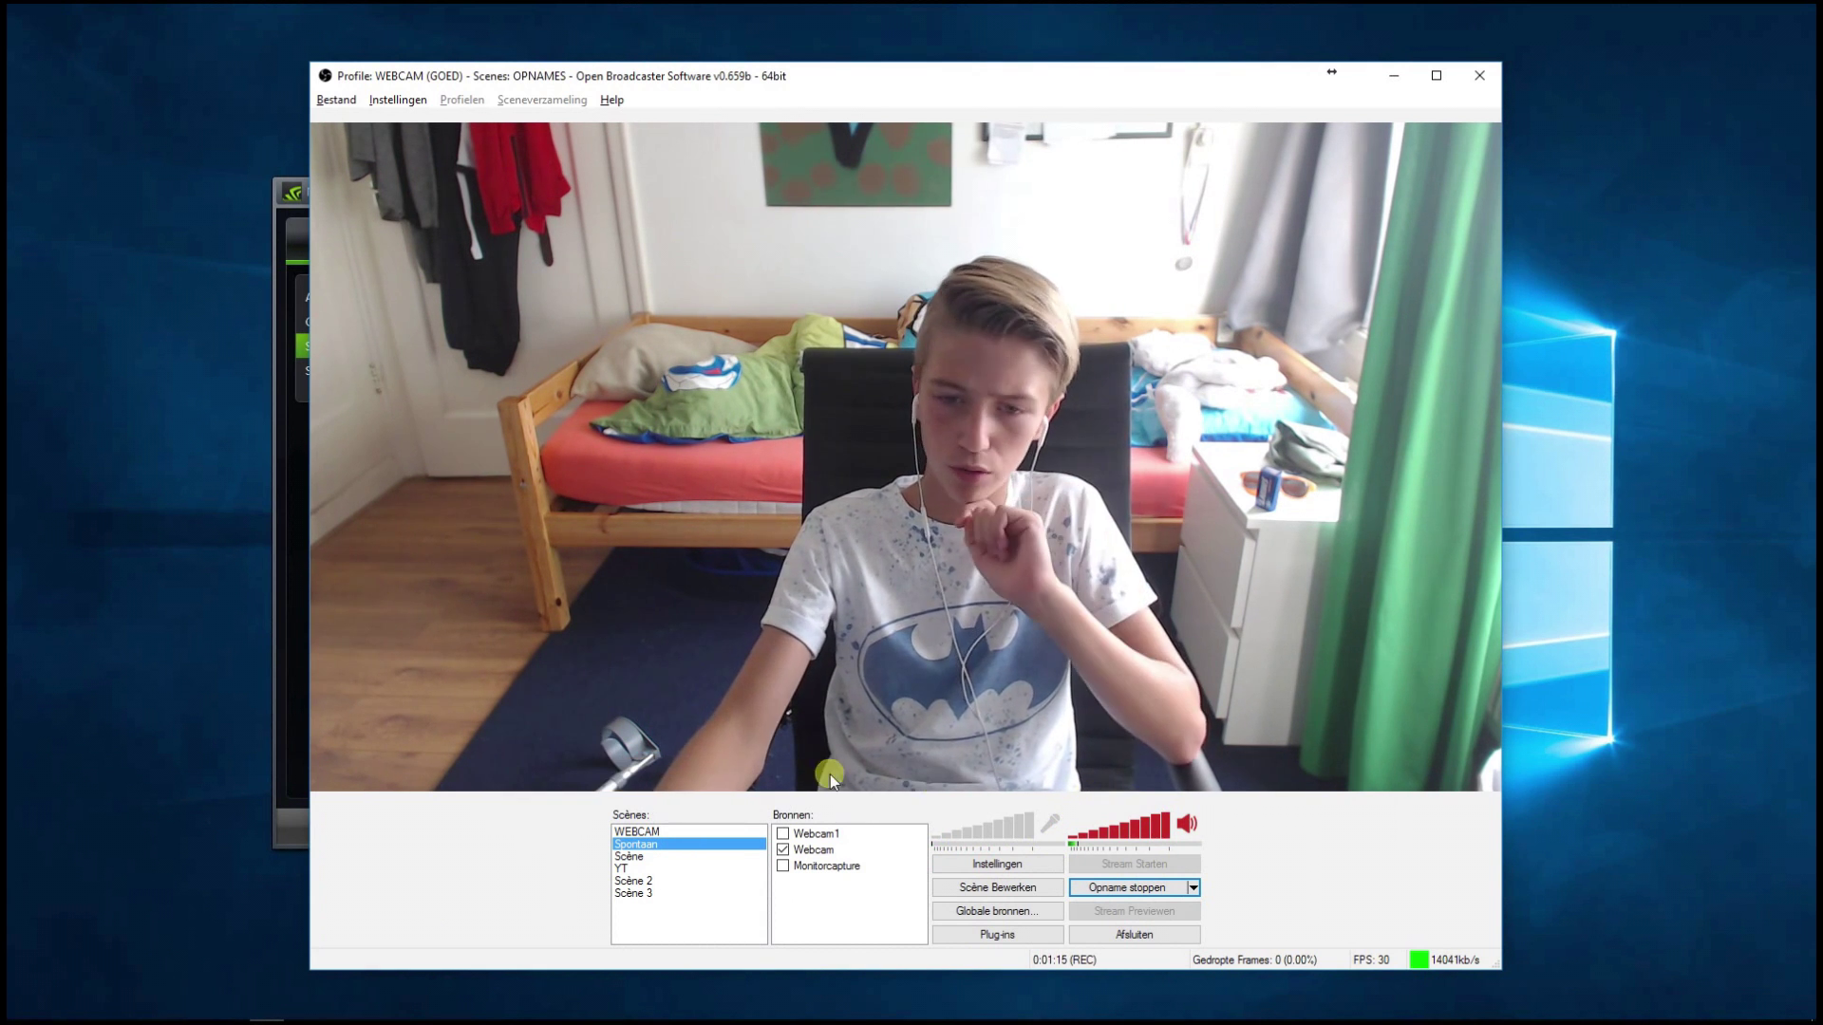
- In OBS, change the captured audio from desktop sound back to the microphone and stop the recording
{"action": "left_click", "coordinate": [289, 739]}
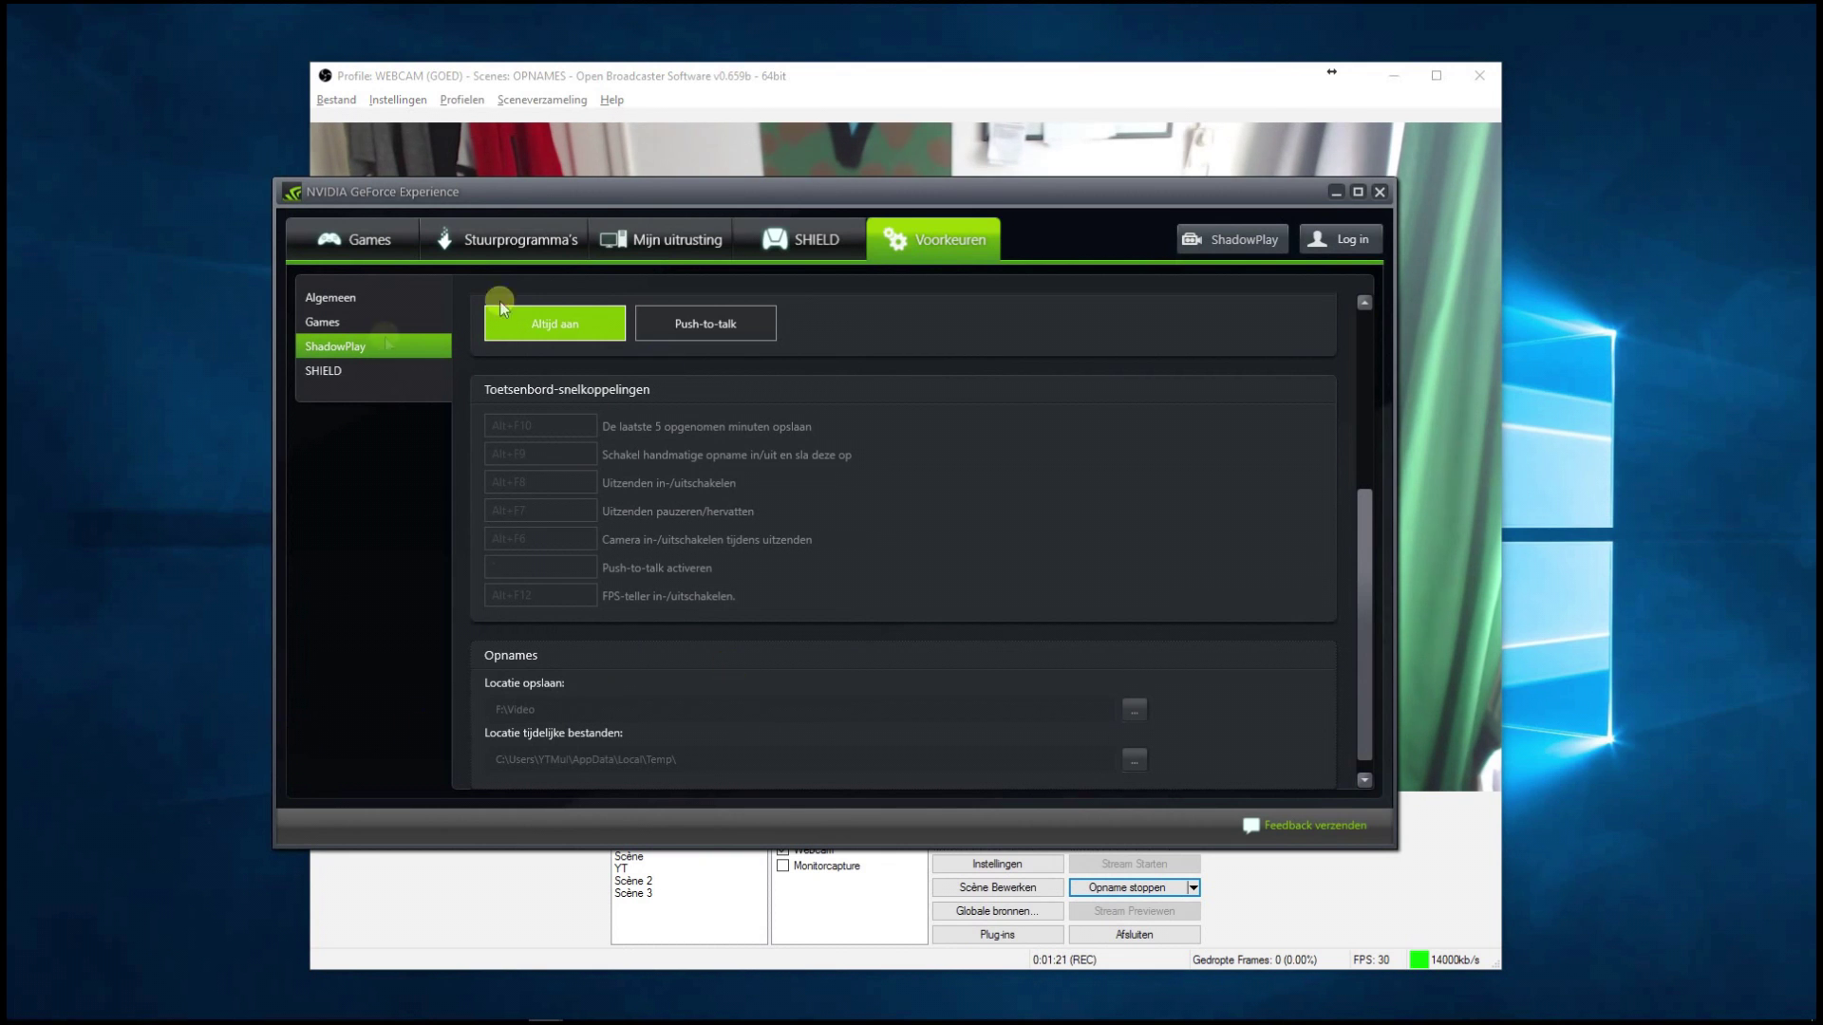
{"action": "left_click", "coordinate": [652, 110]}
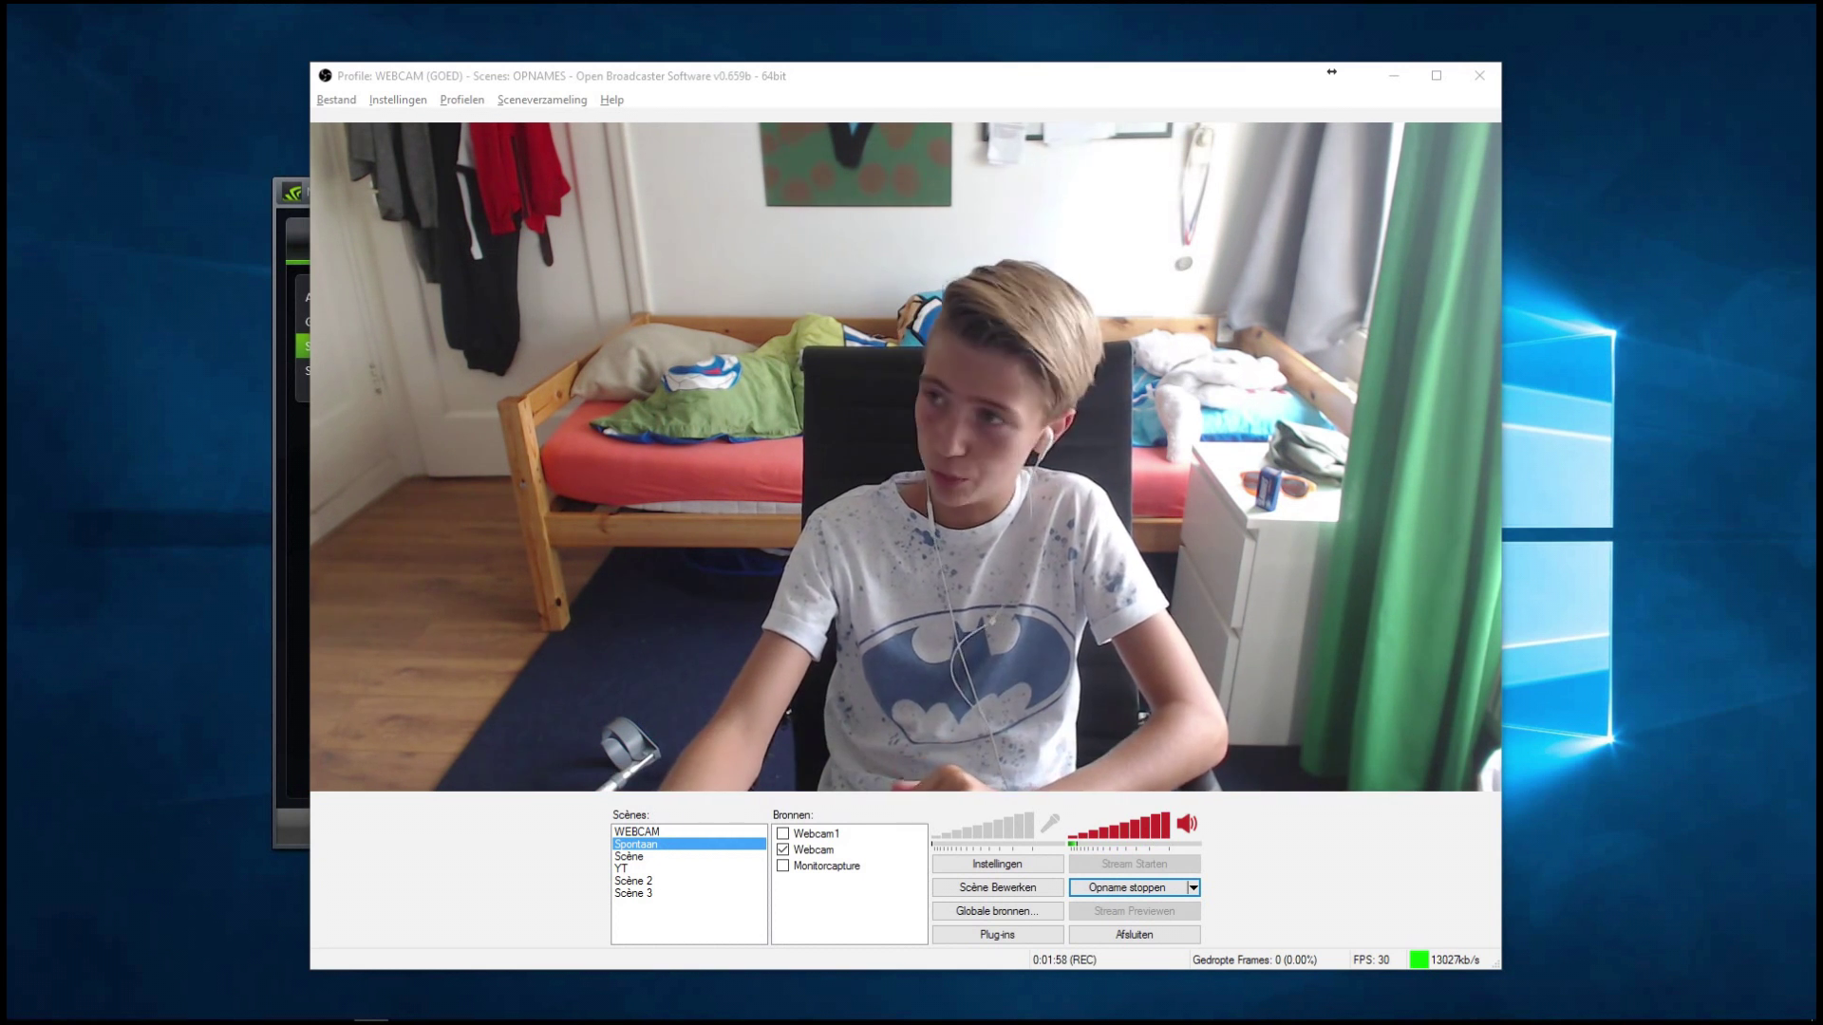
{"action": "left_click", "coordinate": [1332, 72]}
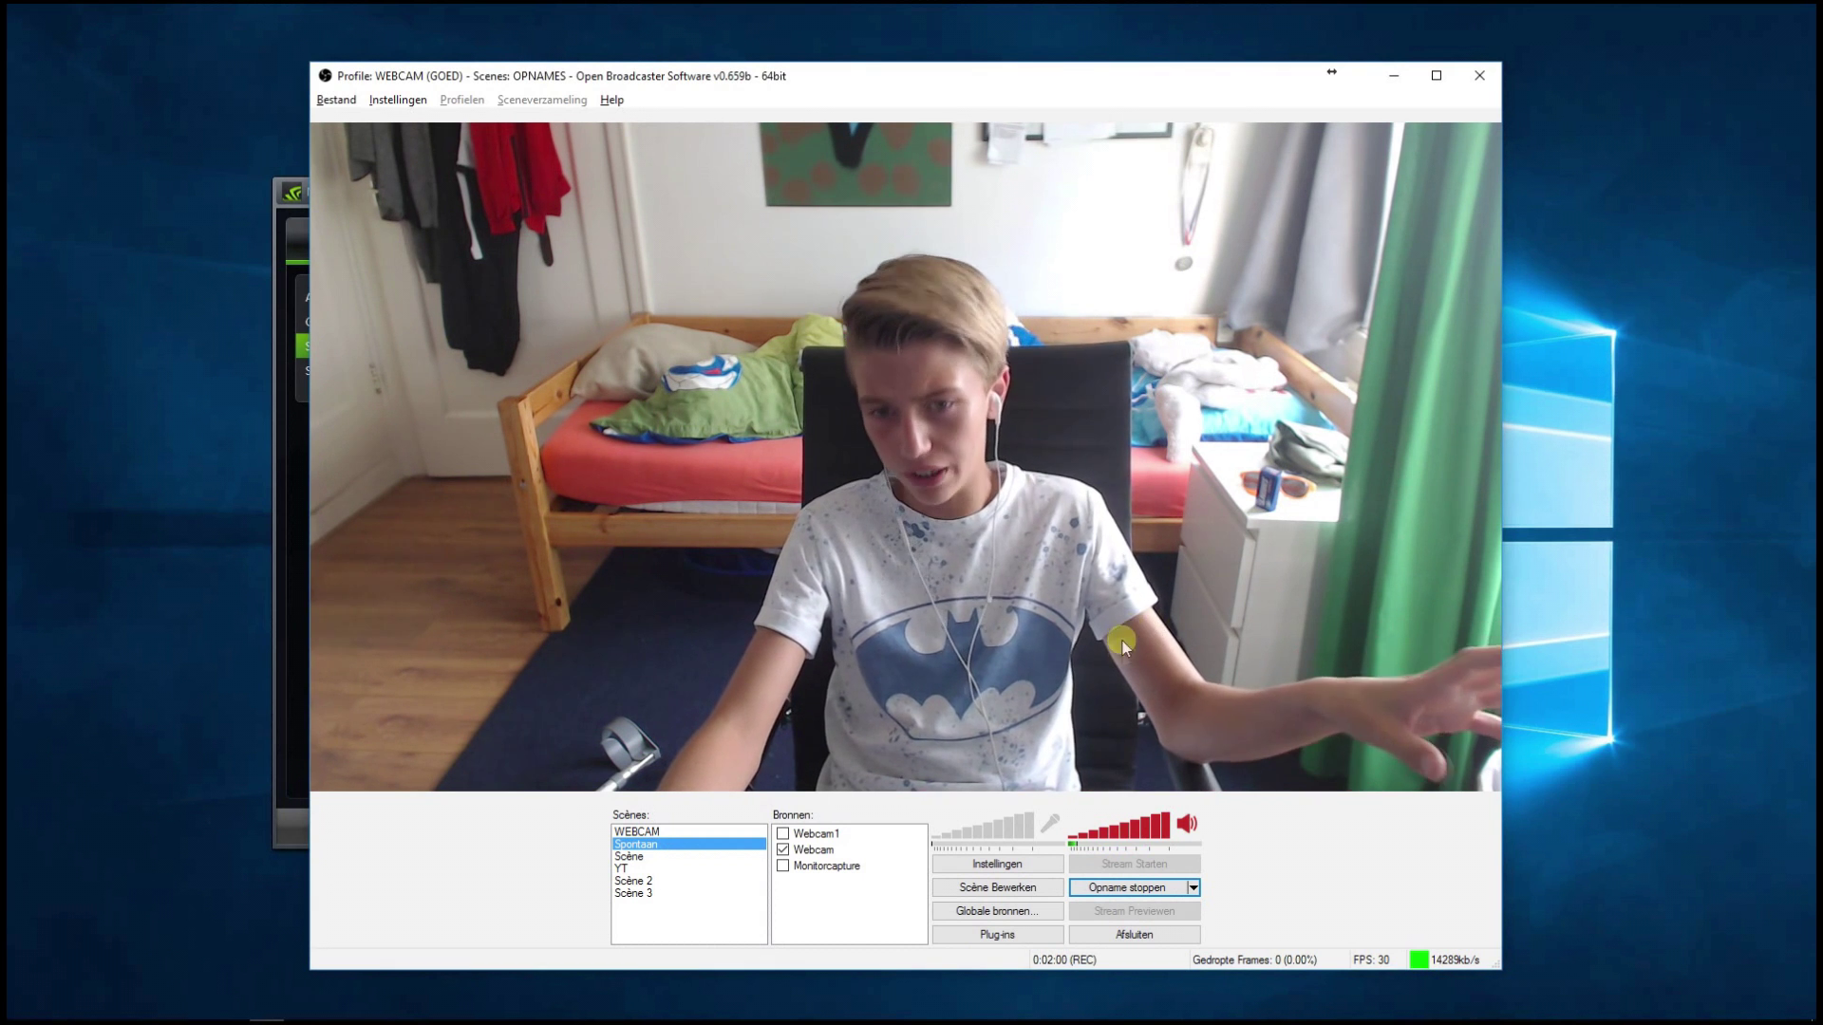
{"action": "left_click", "coordinate": [1057, 828]}
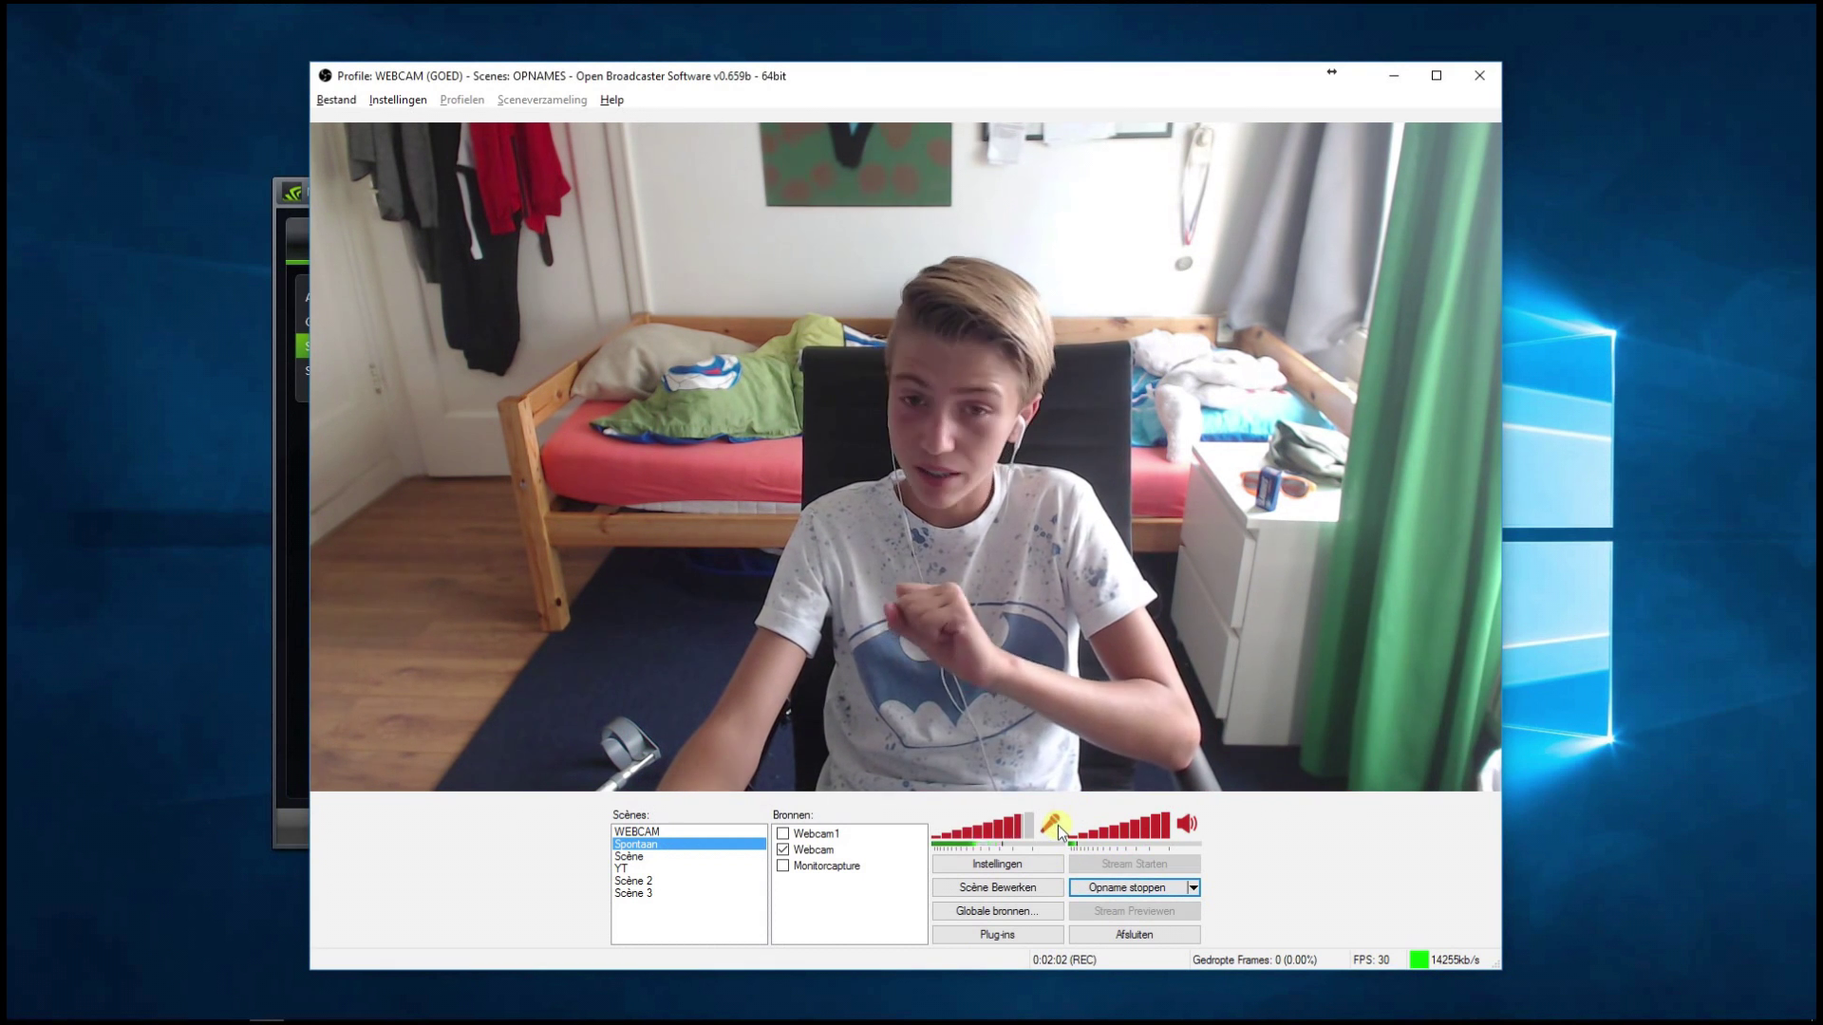
{"action": "left_click", "coordinate": [1187, 824]}
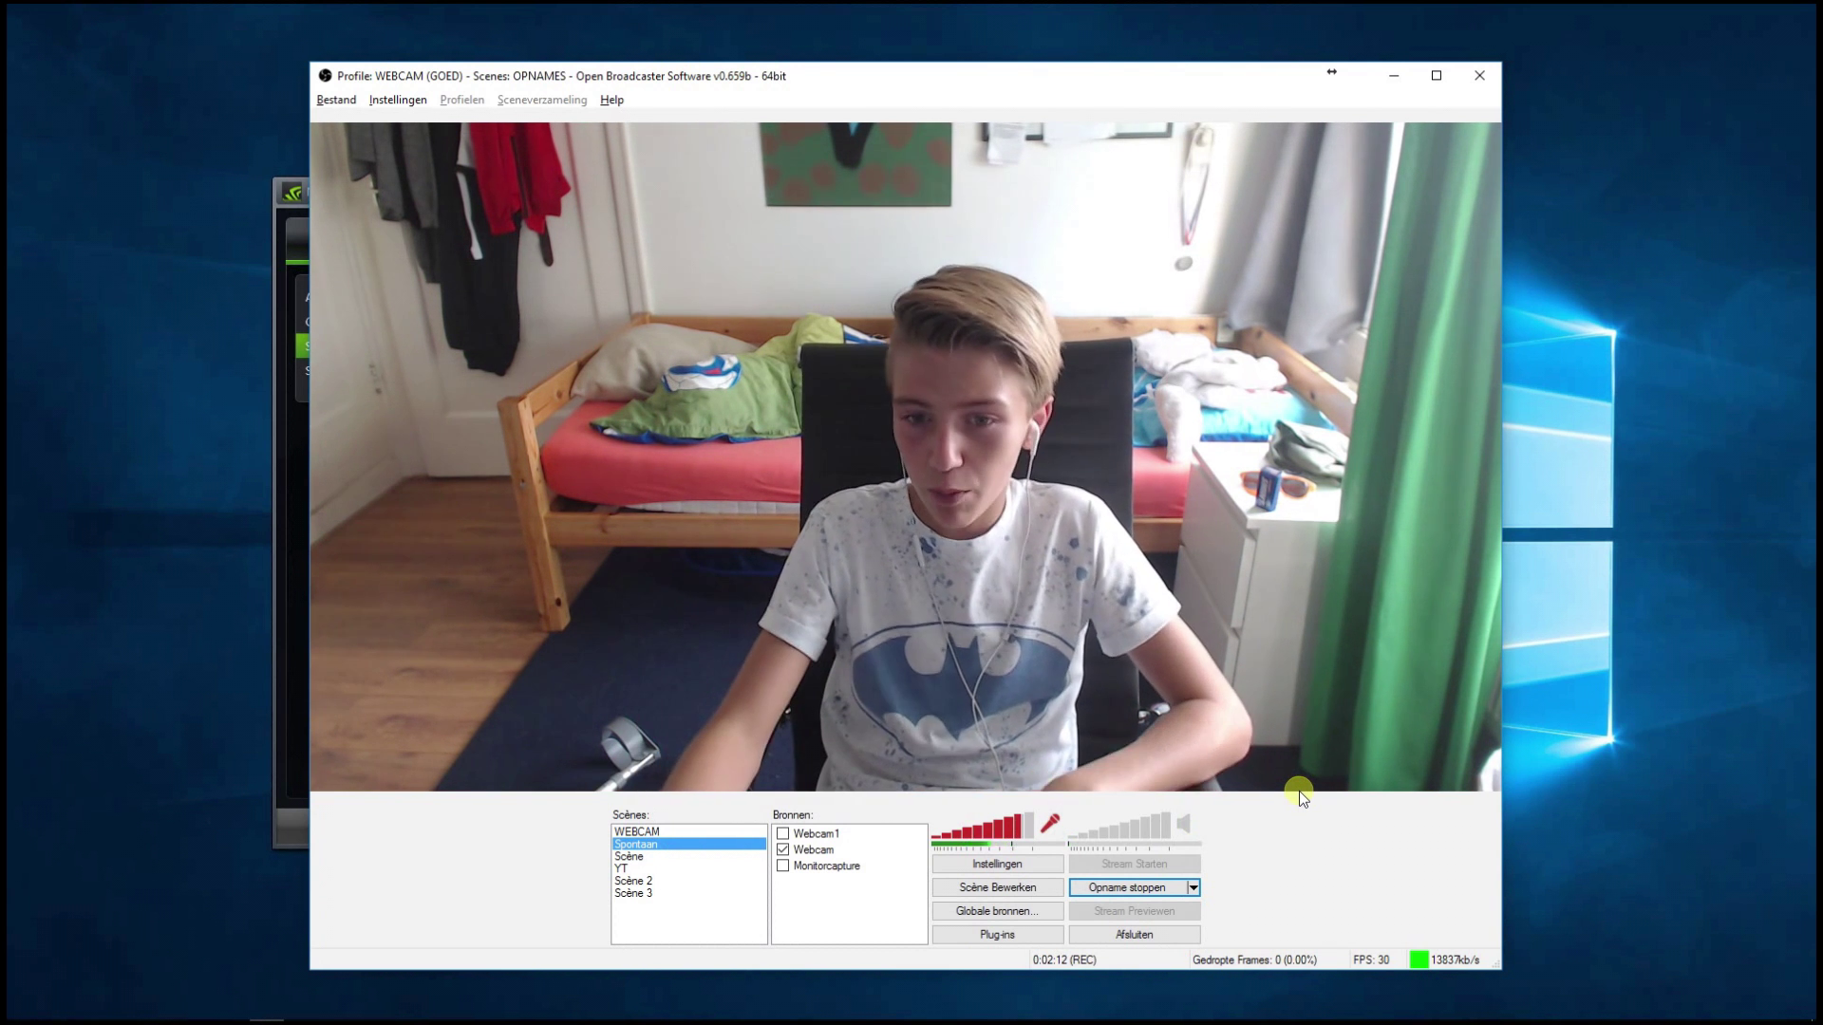
{"action": "left_click", "coordinate": [1157, 890]}
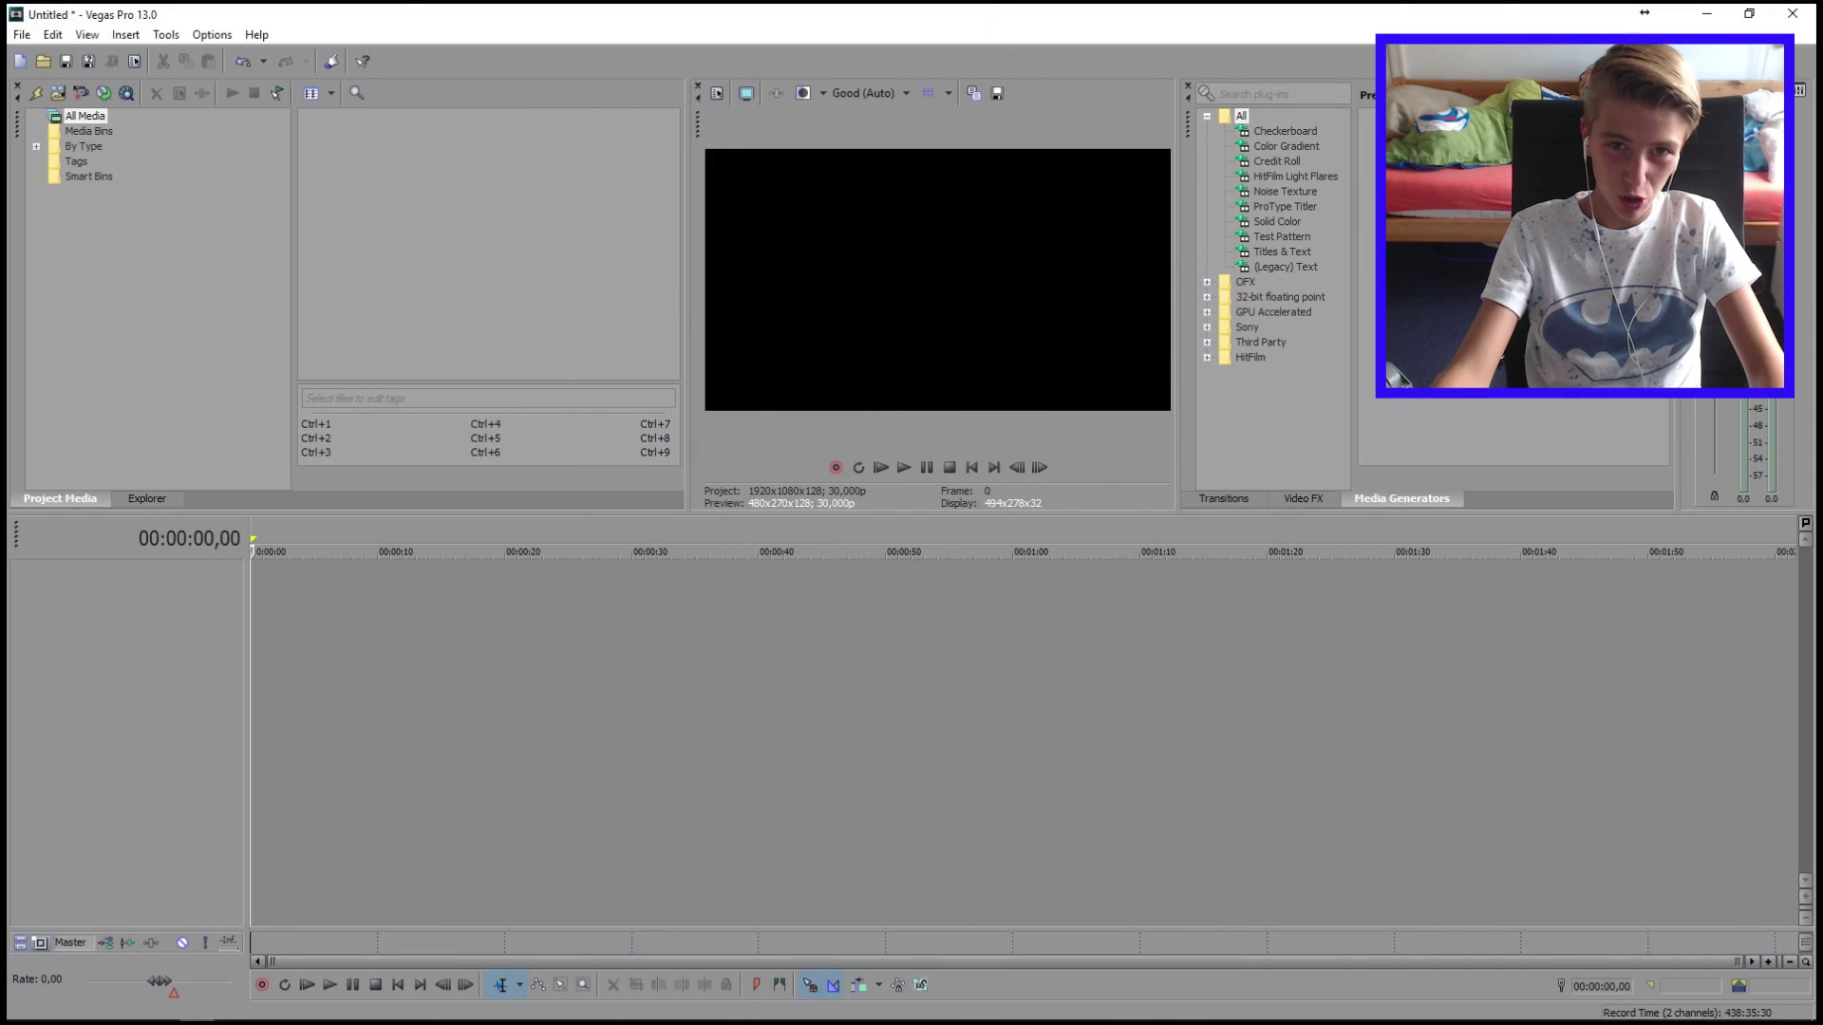
- Add both desktop recordings to the Vegas Pro timeline and place the screen capture on its own tracks beneath the webcam clip
{"action": "double_click", "coordinate": [970, 23]}
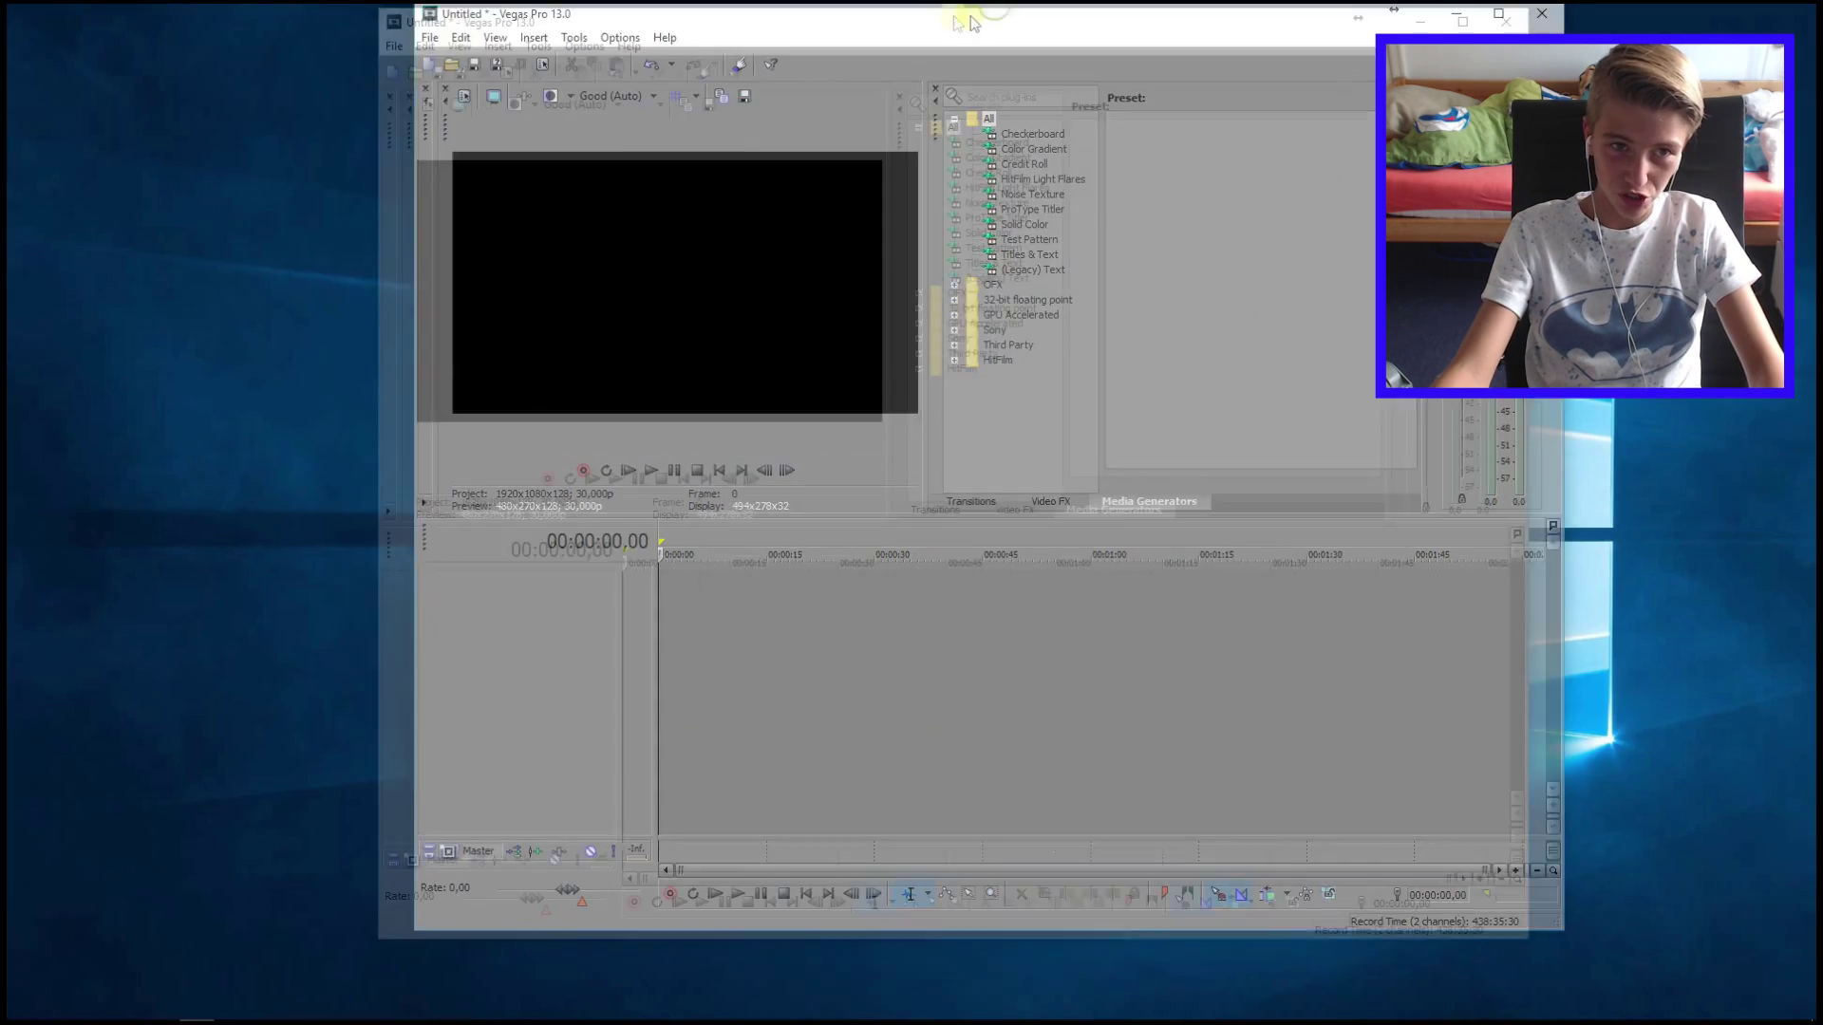
{"action": "left_click_drag", "start_coordinate": [970, 23], "coordinate": [630, 110]}
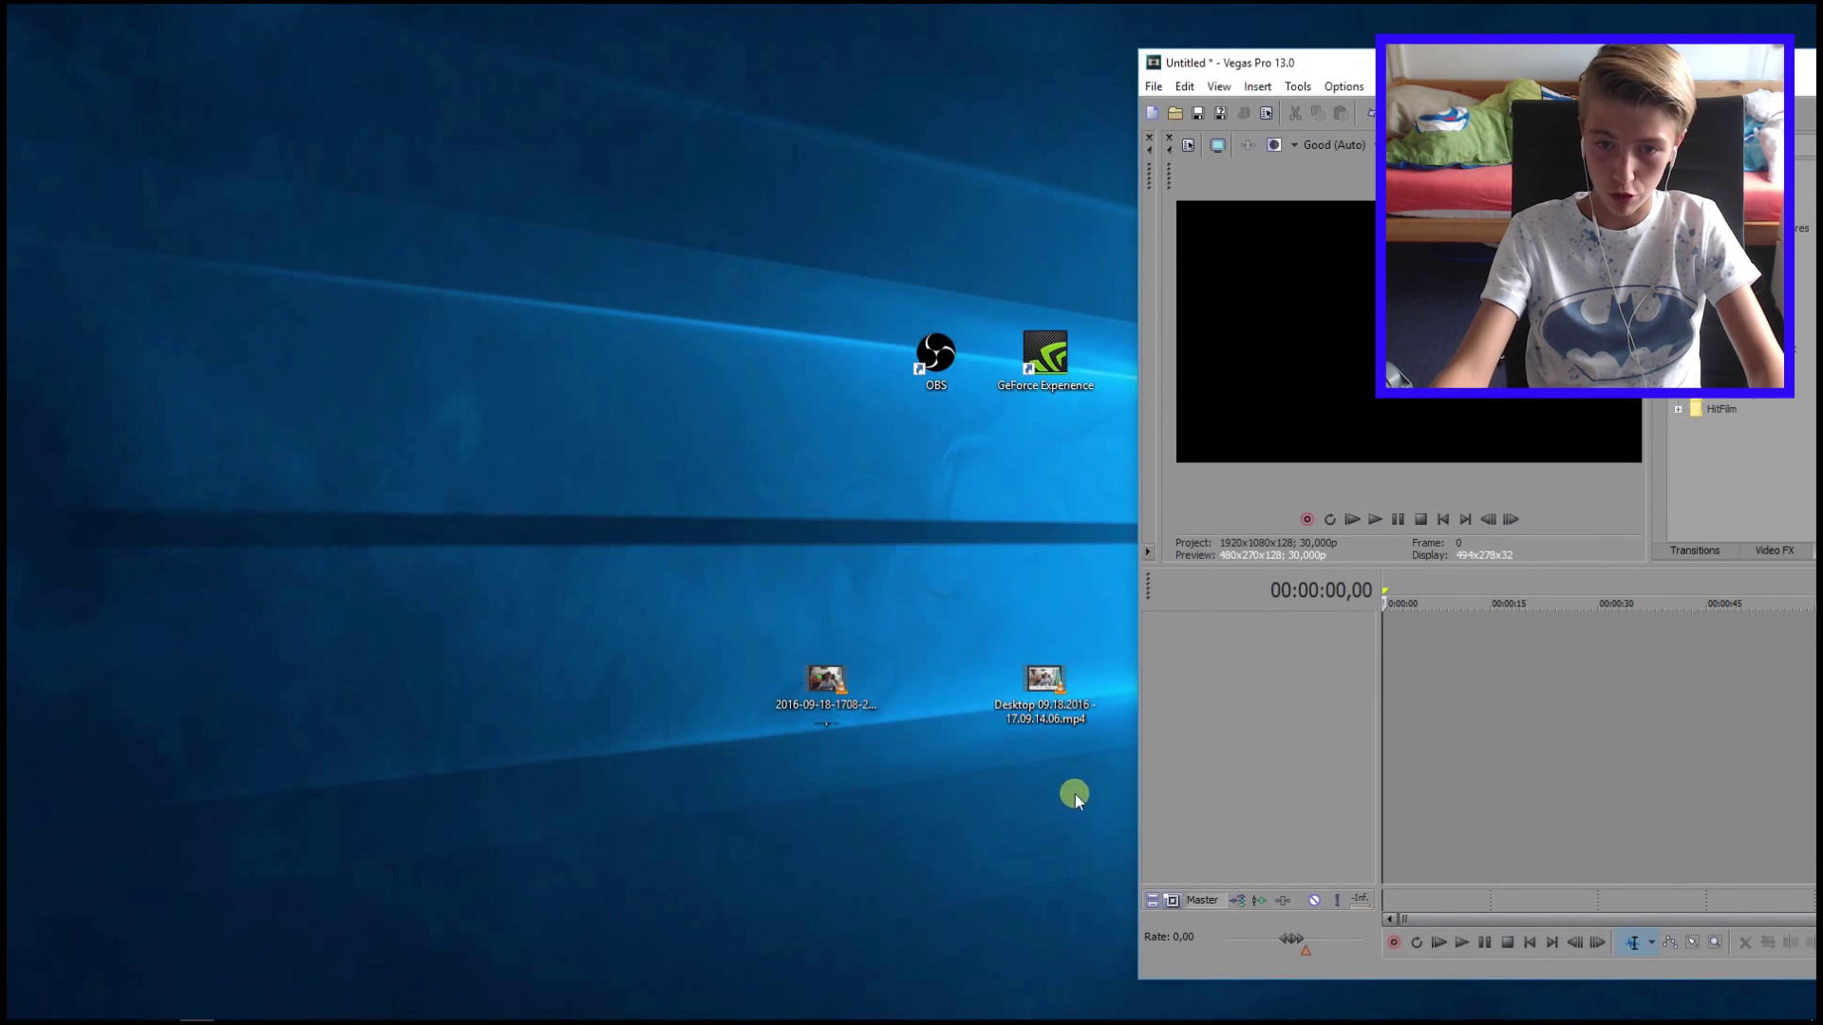
{"action": "left_click_drag", "start_coordinate": [1076, 801], "coordinate": [1175, 443]}
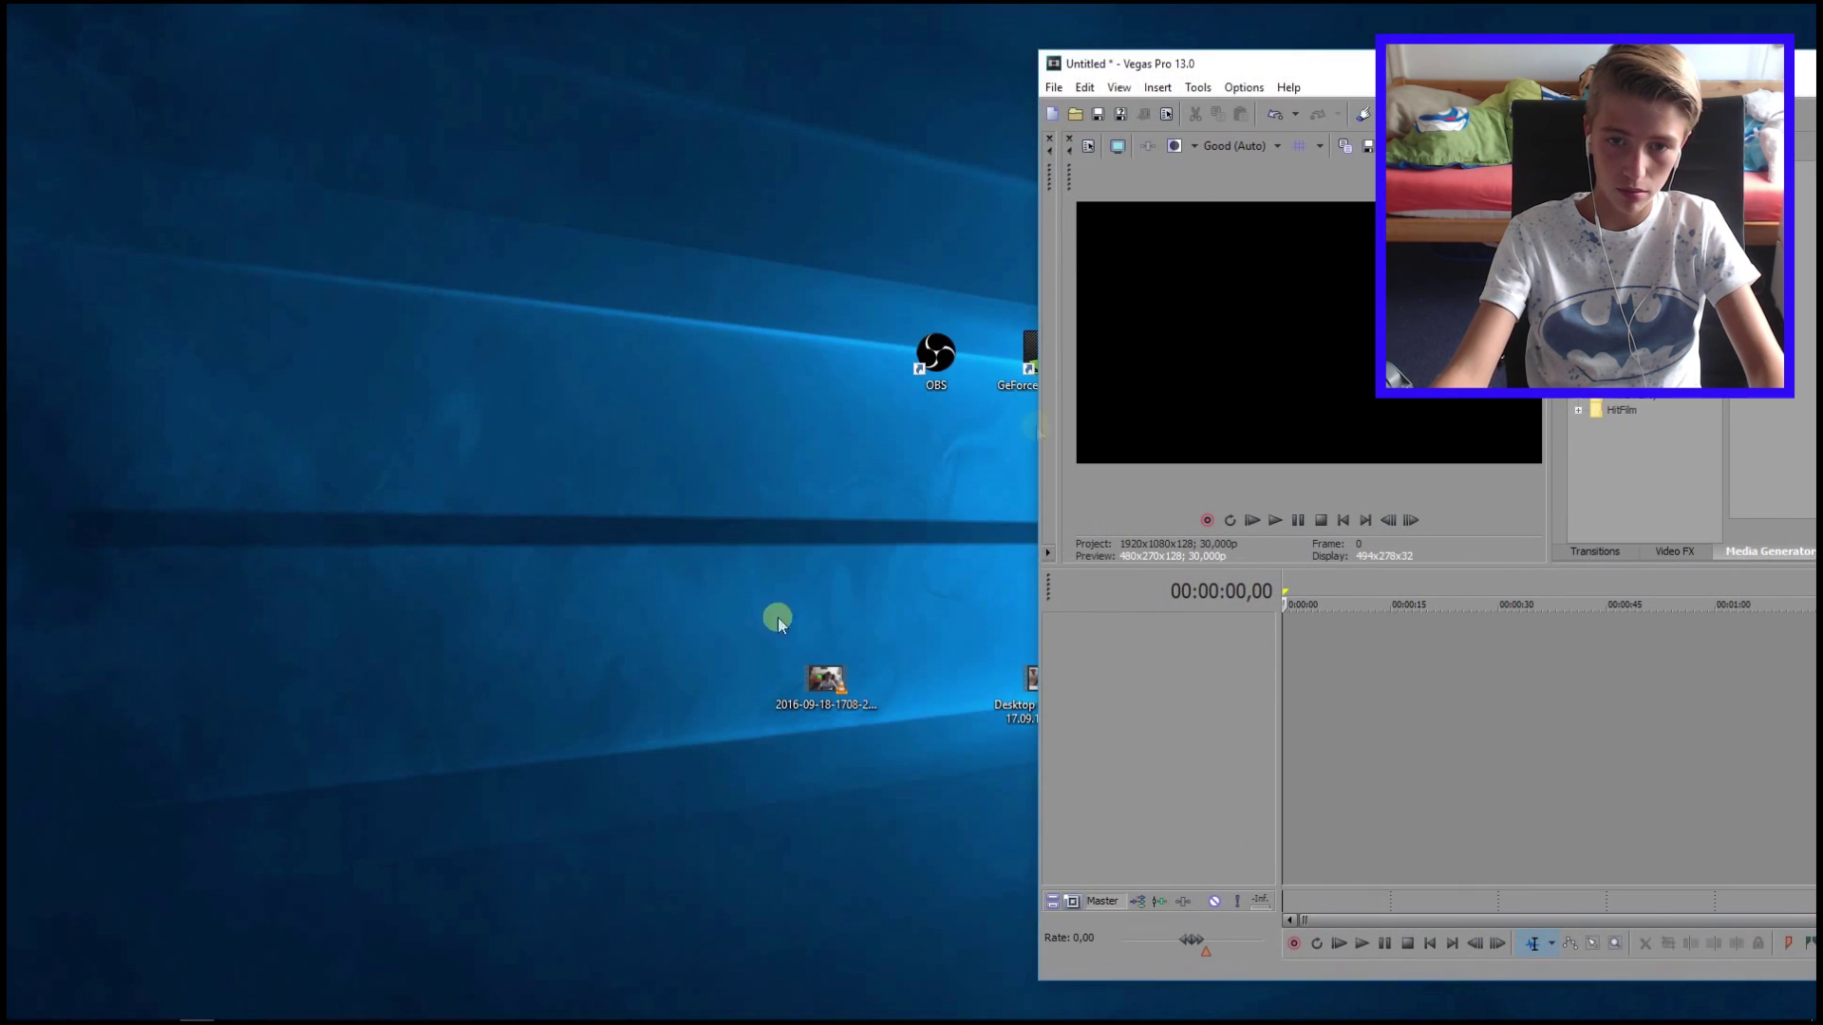
{"action": "left_click_drag", "start_coordinate": [630, 630], "coordinate": [1051, 773]}
{"action": "left_click_drag", "start_coordinate": [805, 698], "coordinate": [1277, 680]}
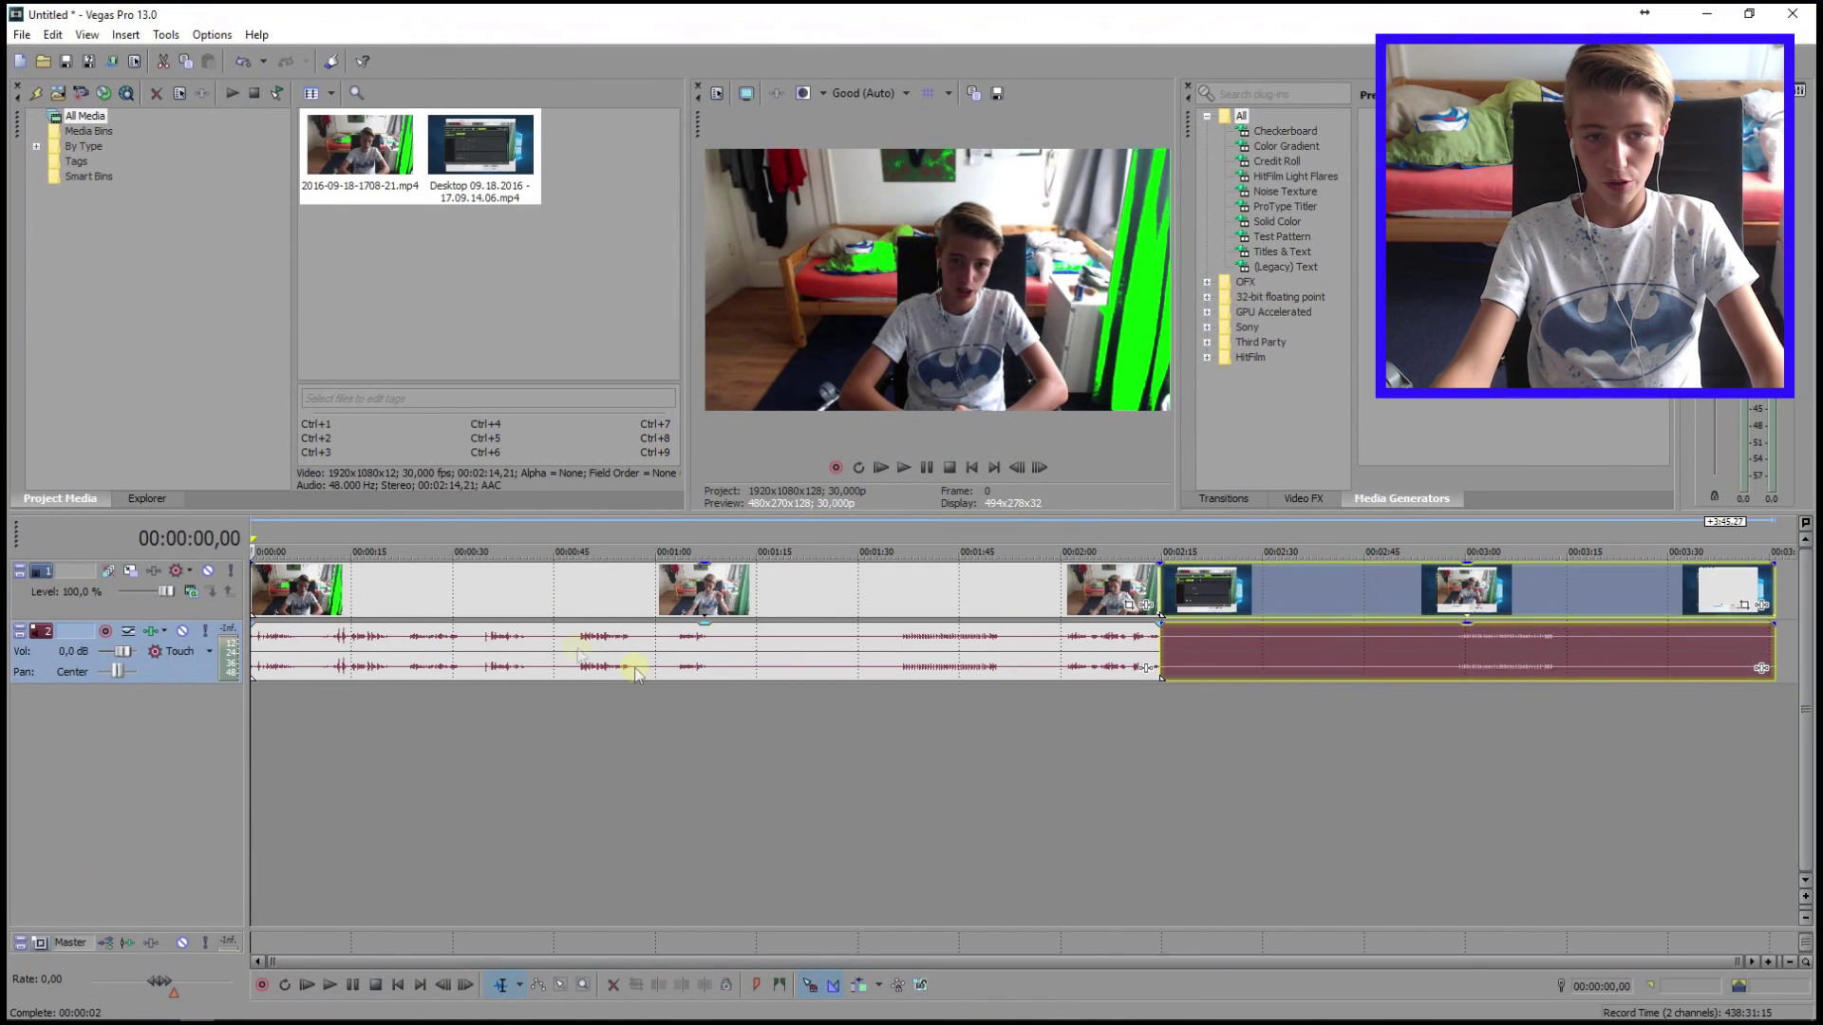
{"action": "left_click_drag", "start_coordinate": [1330, 659], "coordinate": [798, 754]}
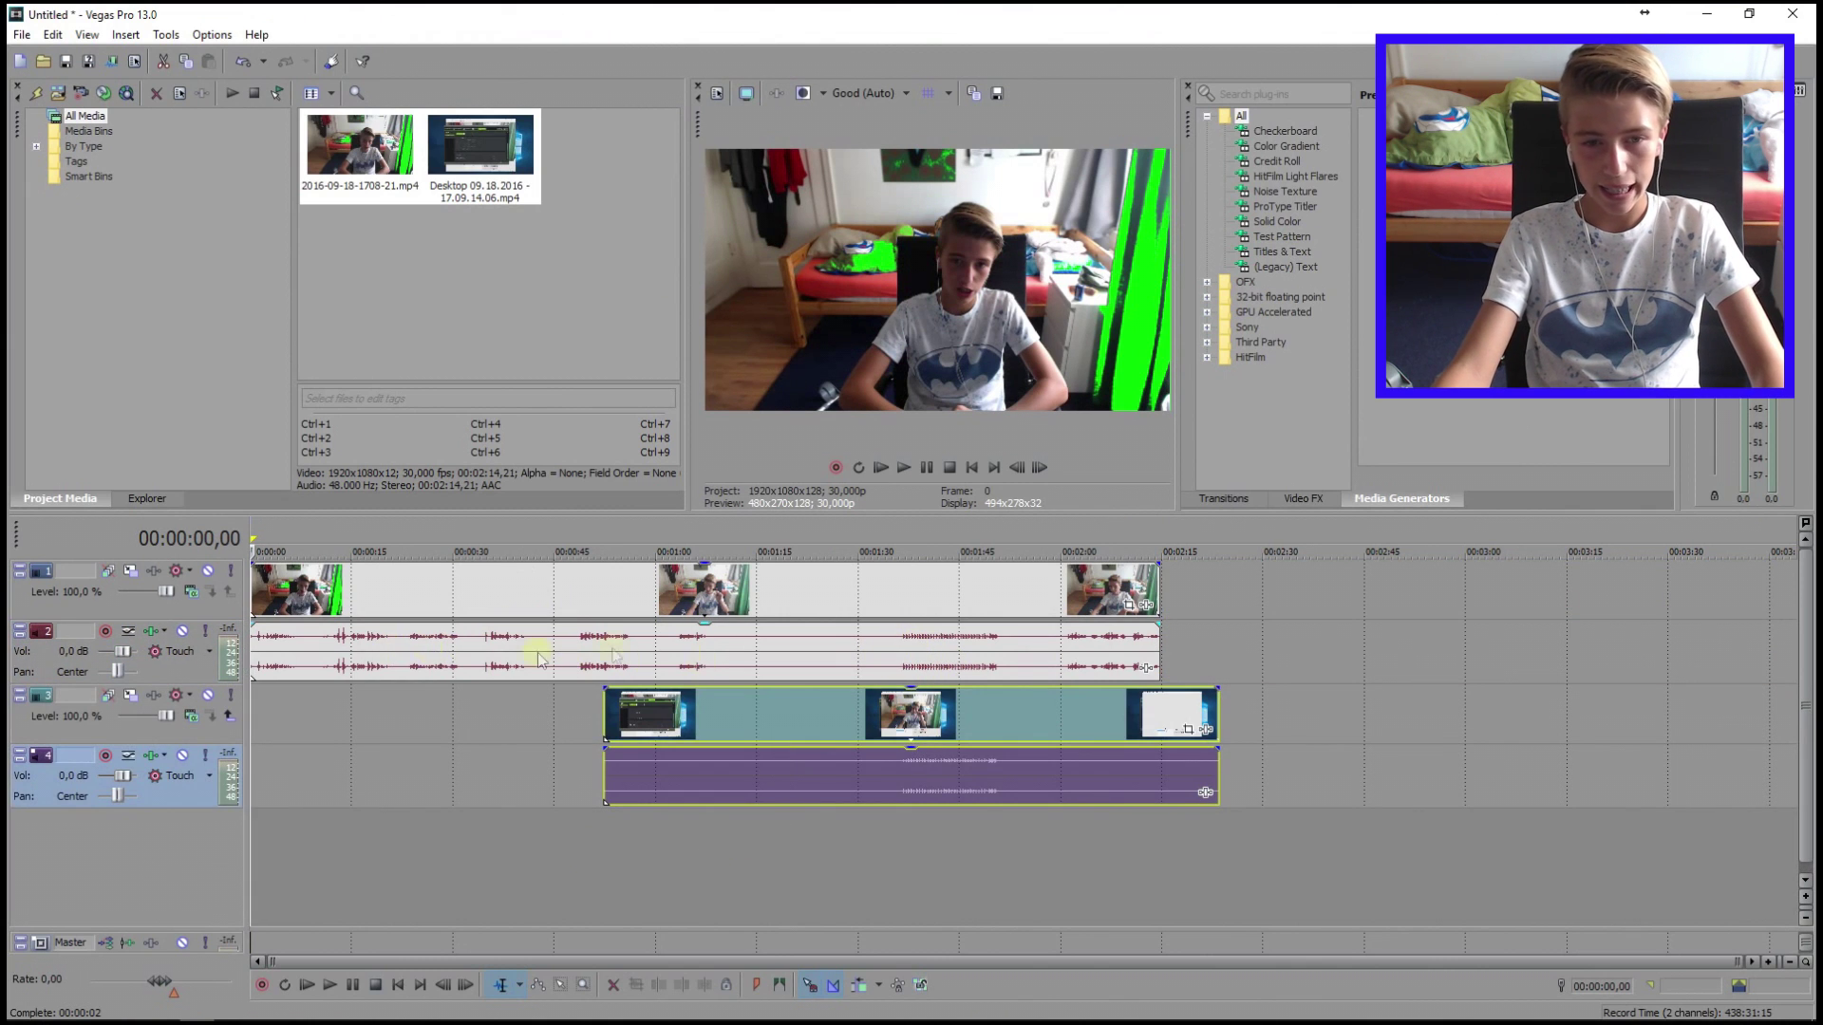
- Place the timeline cursor at 00:01:49,20, where the loud sync sound begins in the webcam audio
{"action": "left_click", "coordinate": [973, 662]}
{"action": "scroll", "coordinate": [987, 741], "scroll_direction": "up", "scroll_amount": 5}
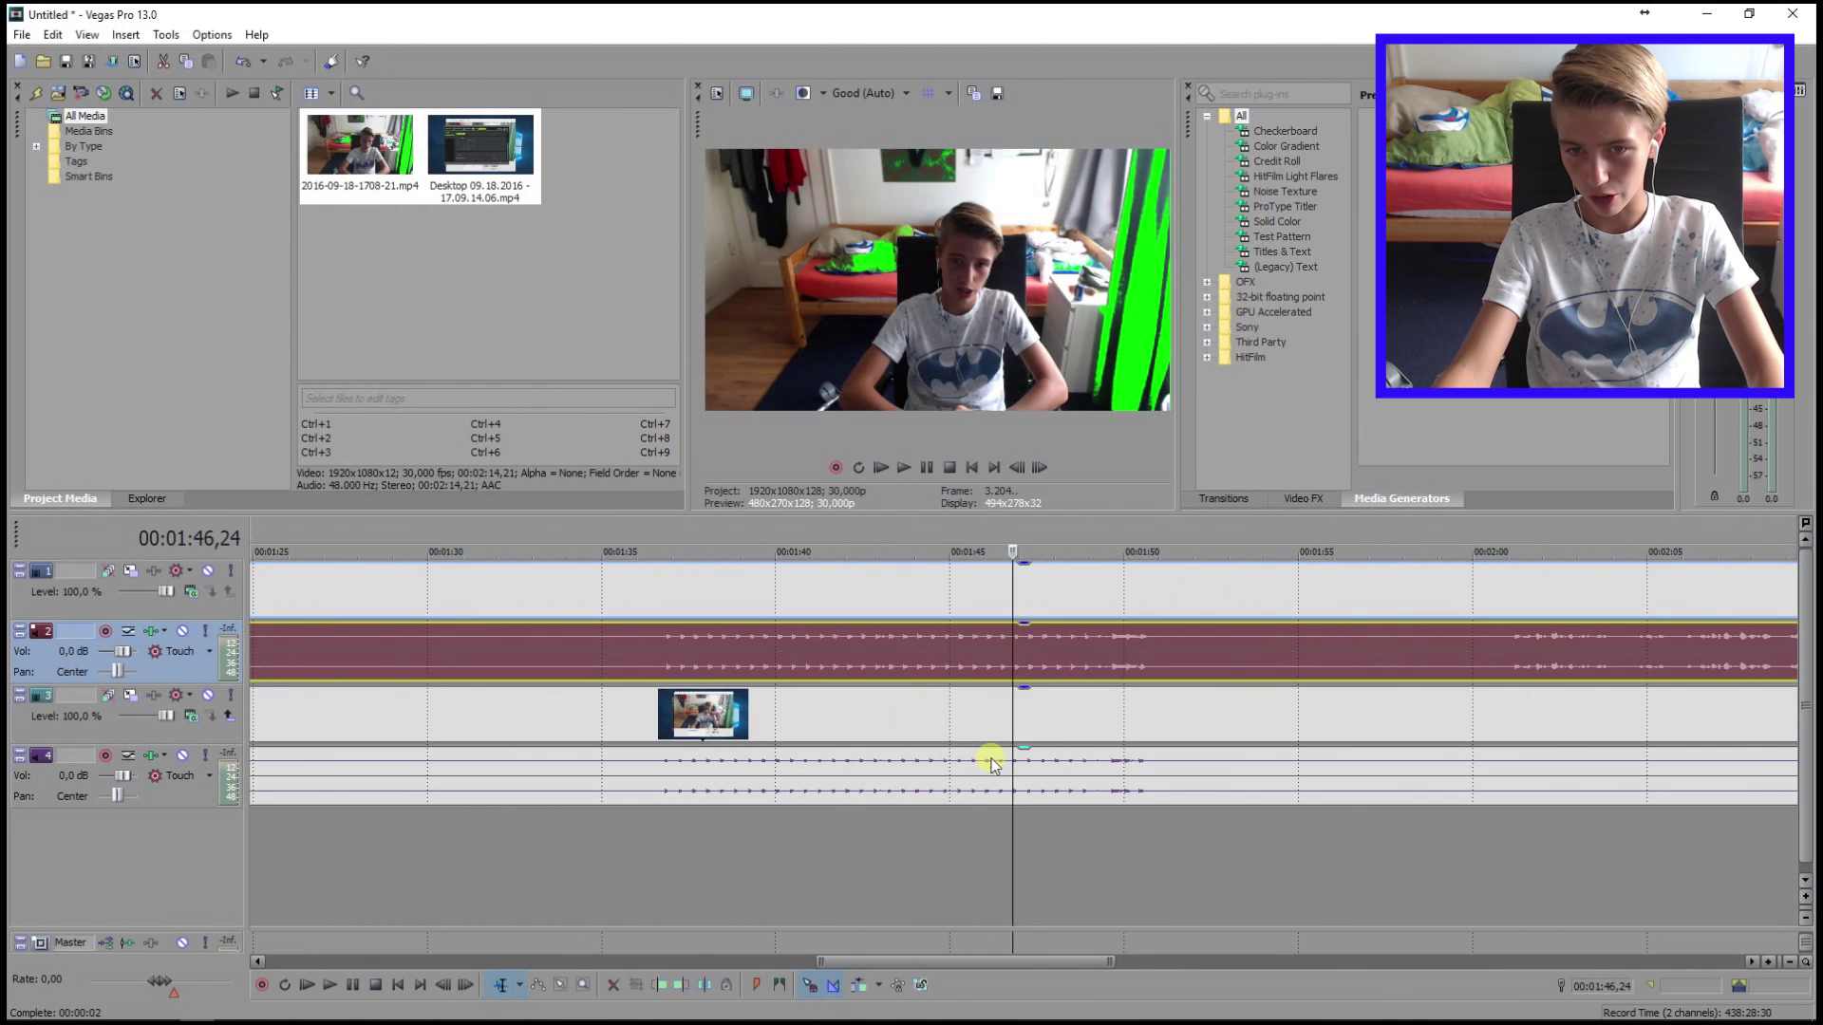
{"action": "left_click", "coordinate": [1109, 664]}
{"action": "scroll", "coordinate": [1085, 877], "scroll_direction": "up", "scroll_amount": 6}
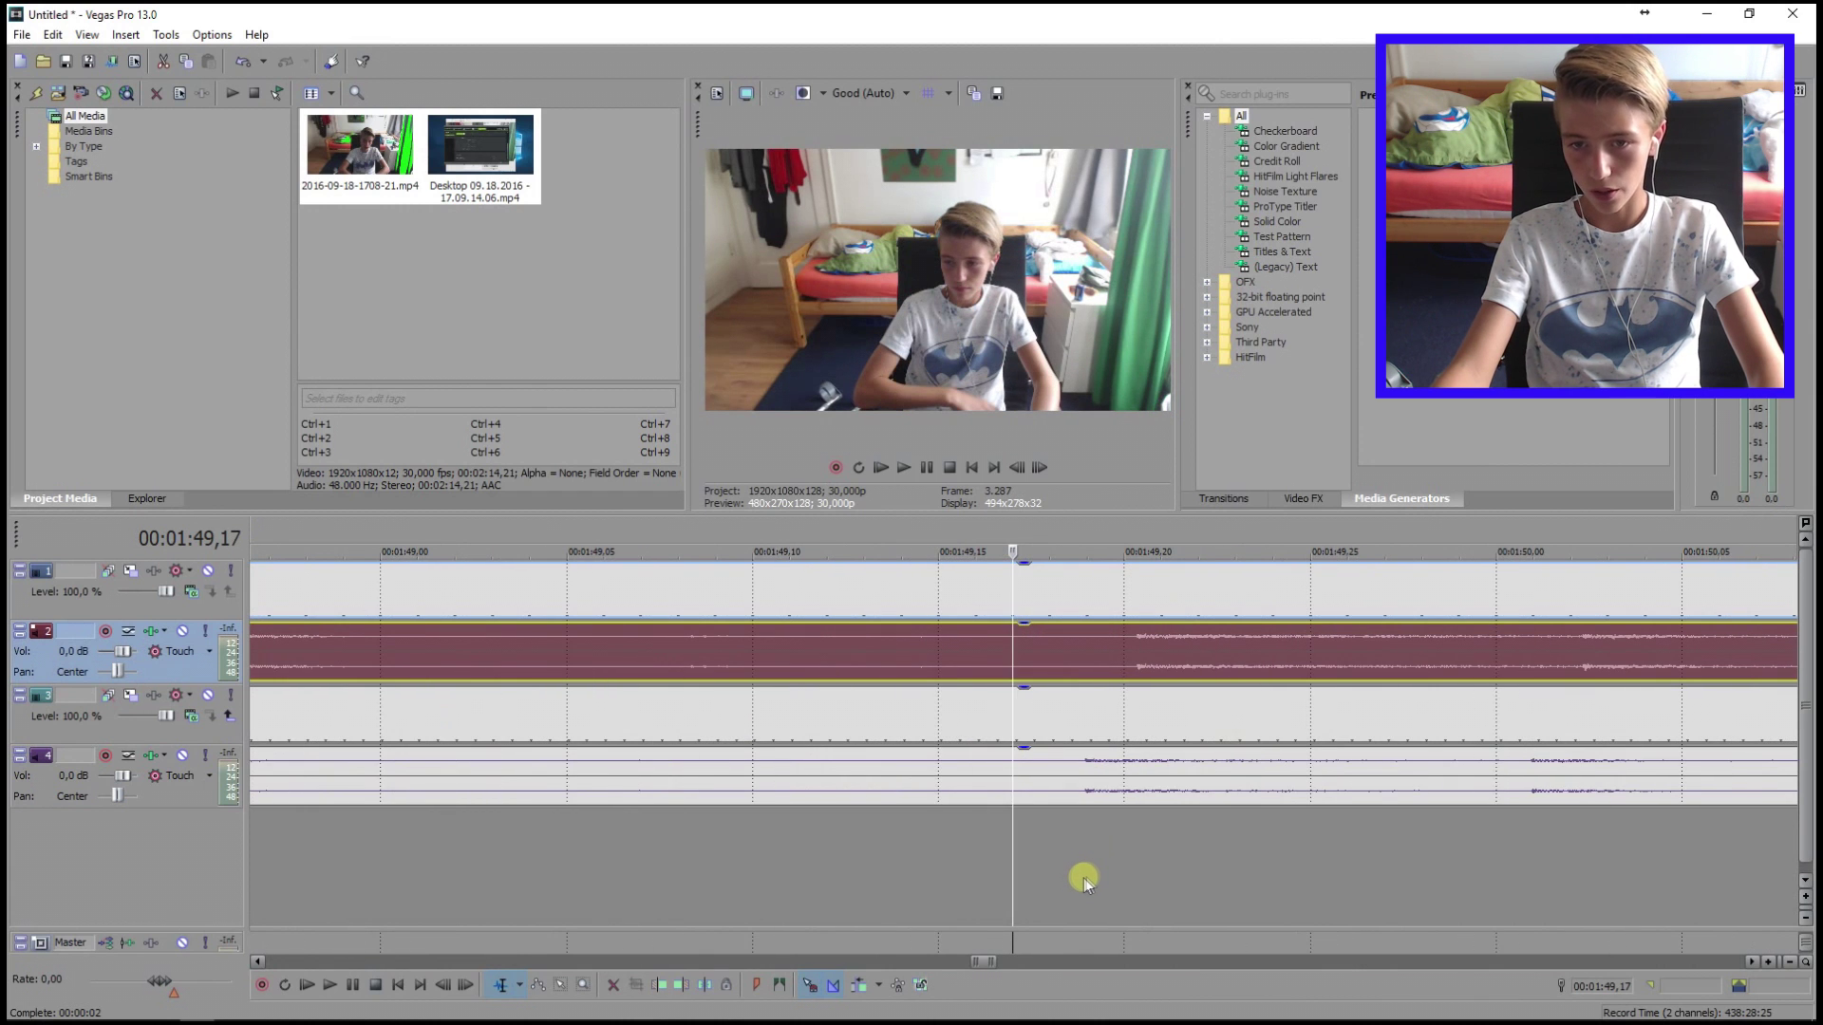
{"action": "scroll", "coordinate": [1086, 878], "scroll_direction": "up", "scroll_amount": 4}
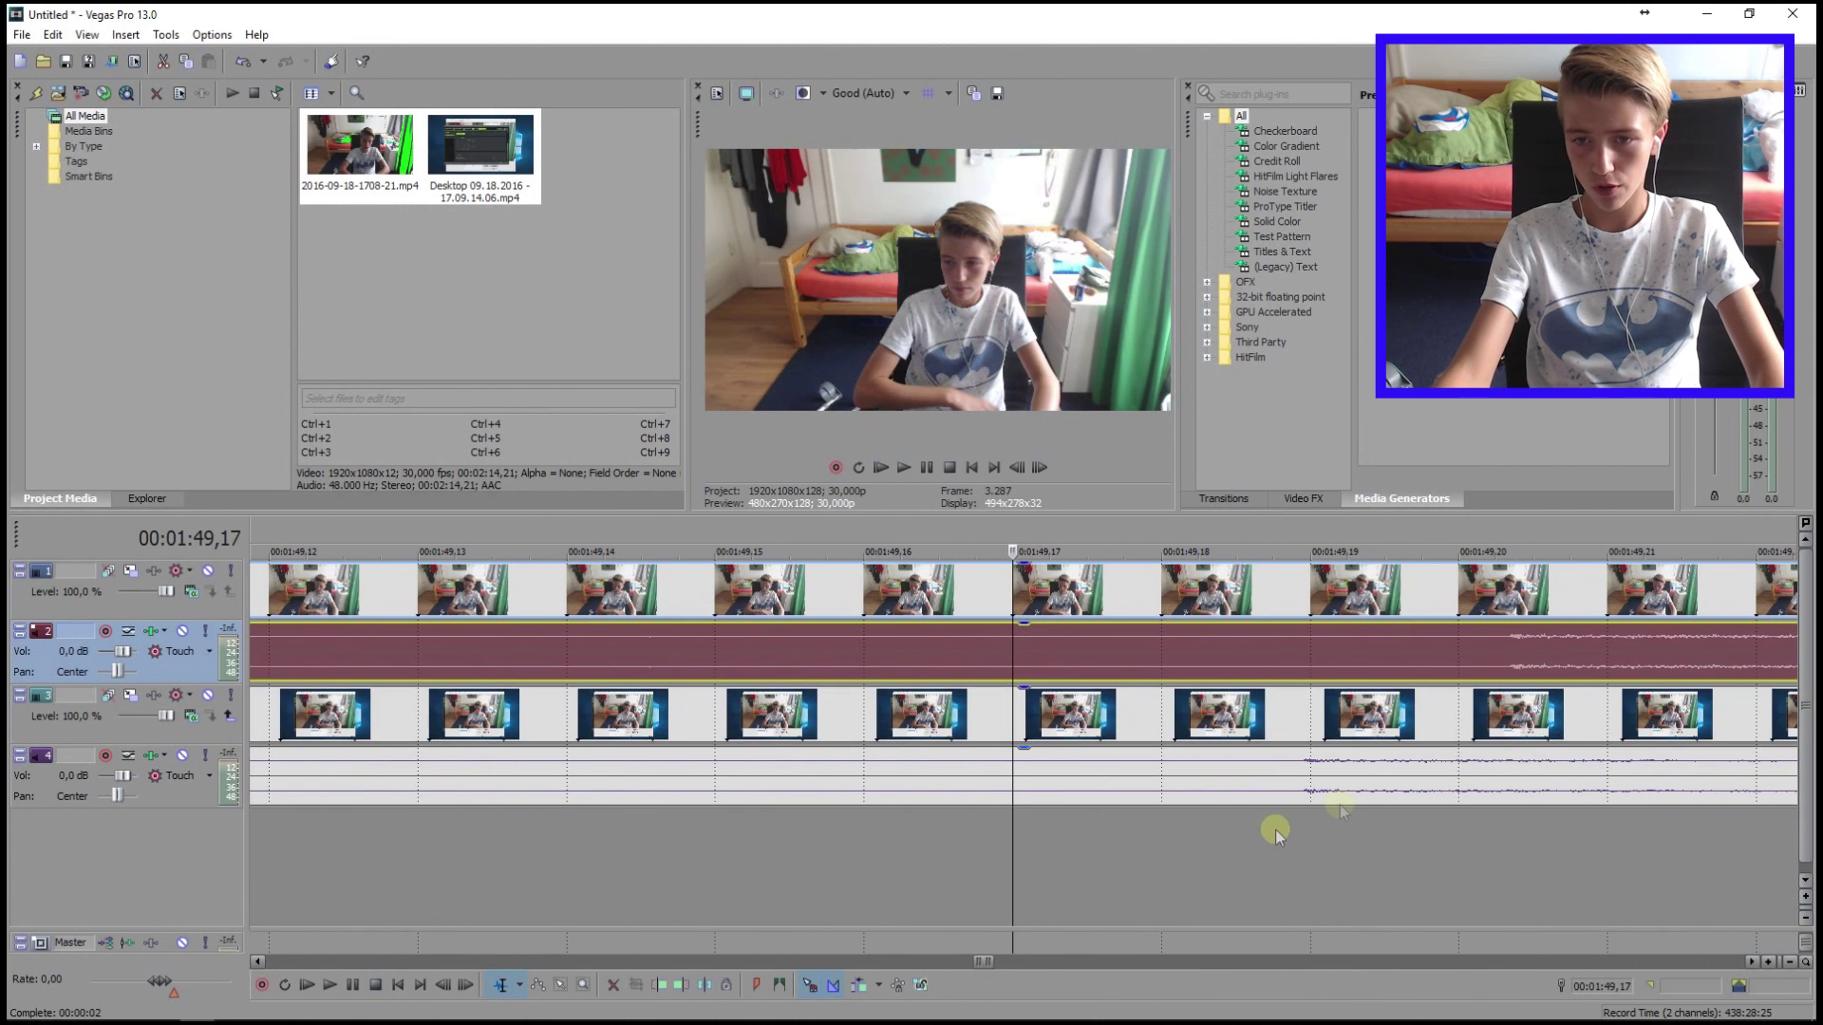
{"action": "left_click", "coordinate": [1504, 641]}
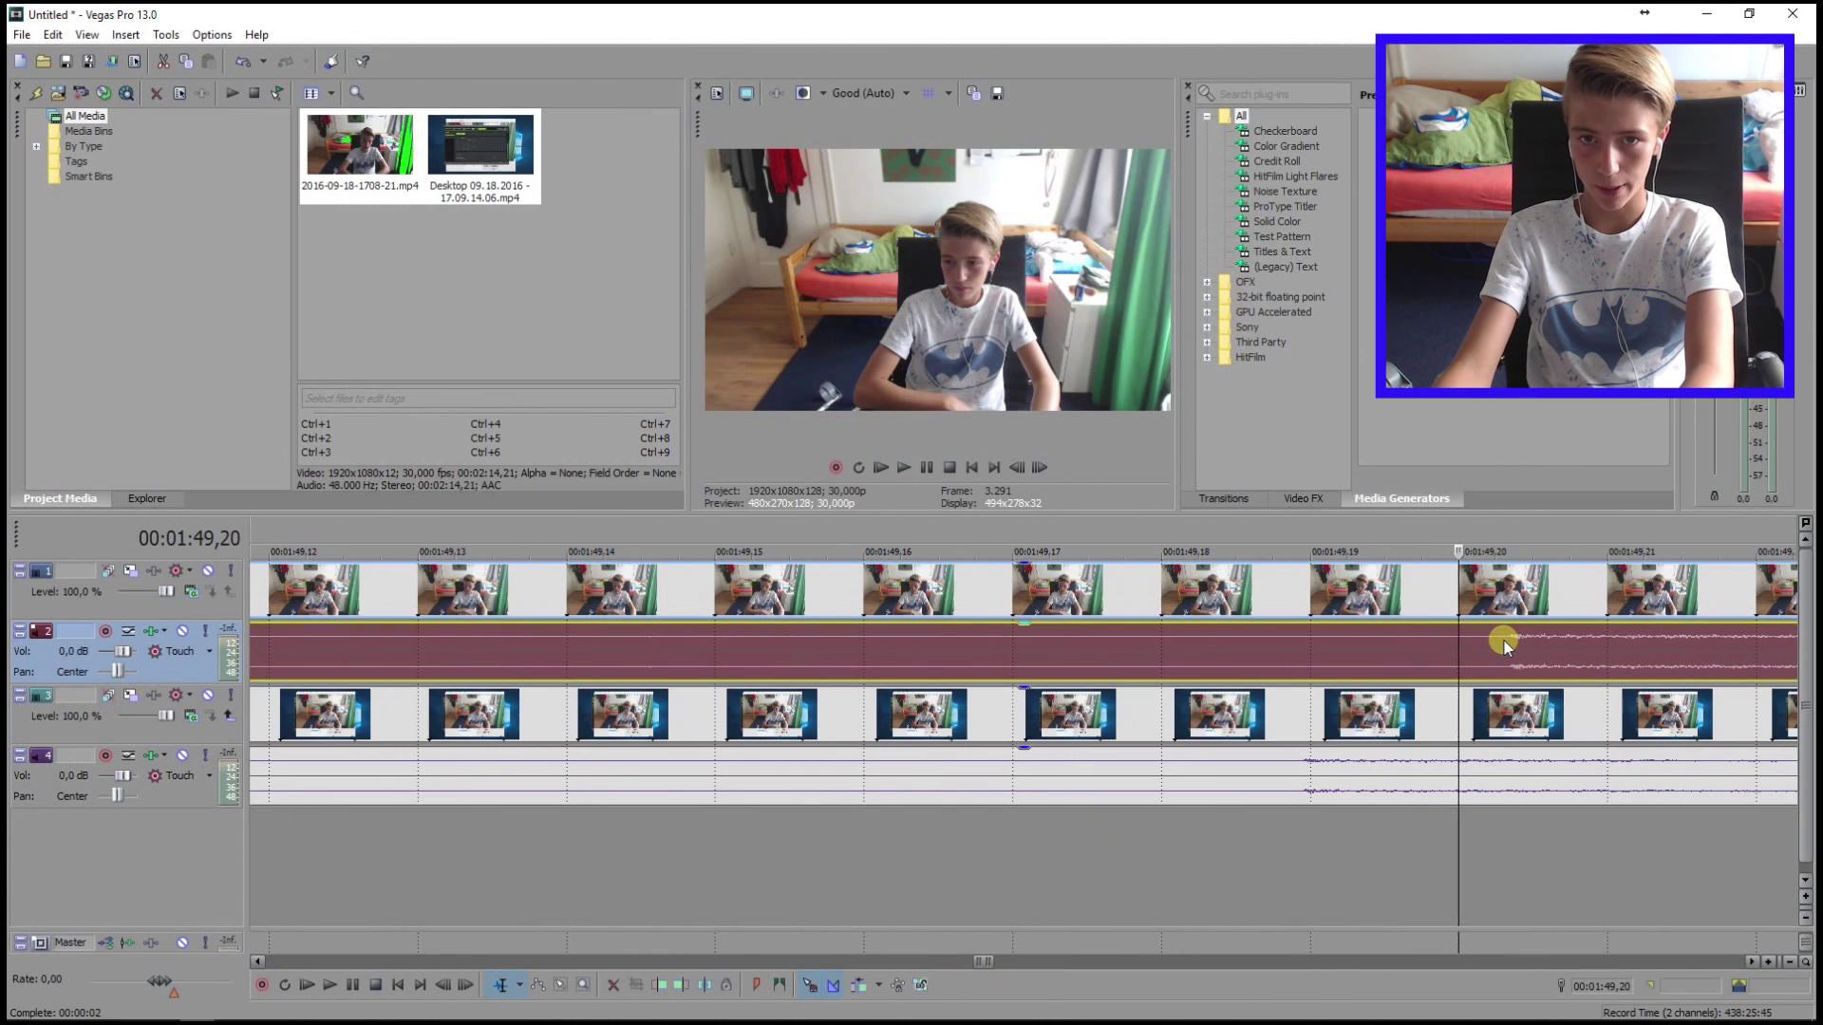
{"action": "key", "text": "Right"}
{"action": "key", "text": "Left"}
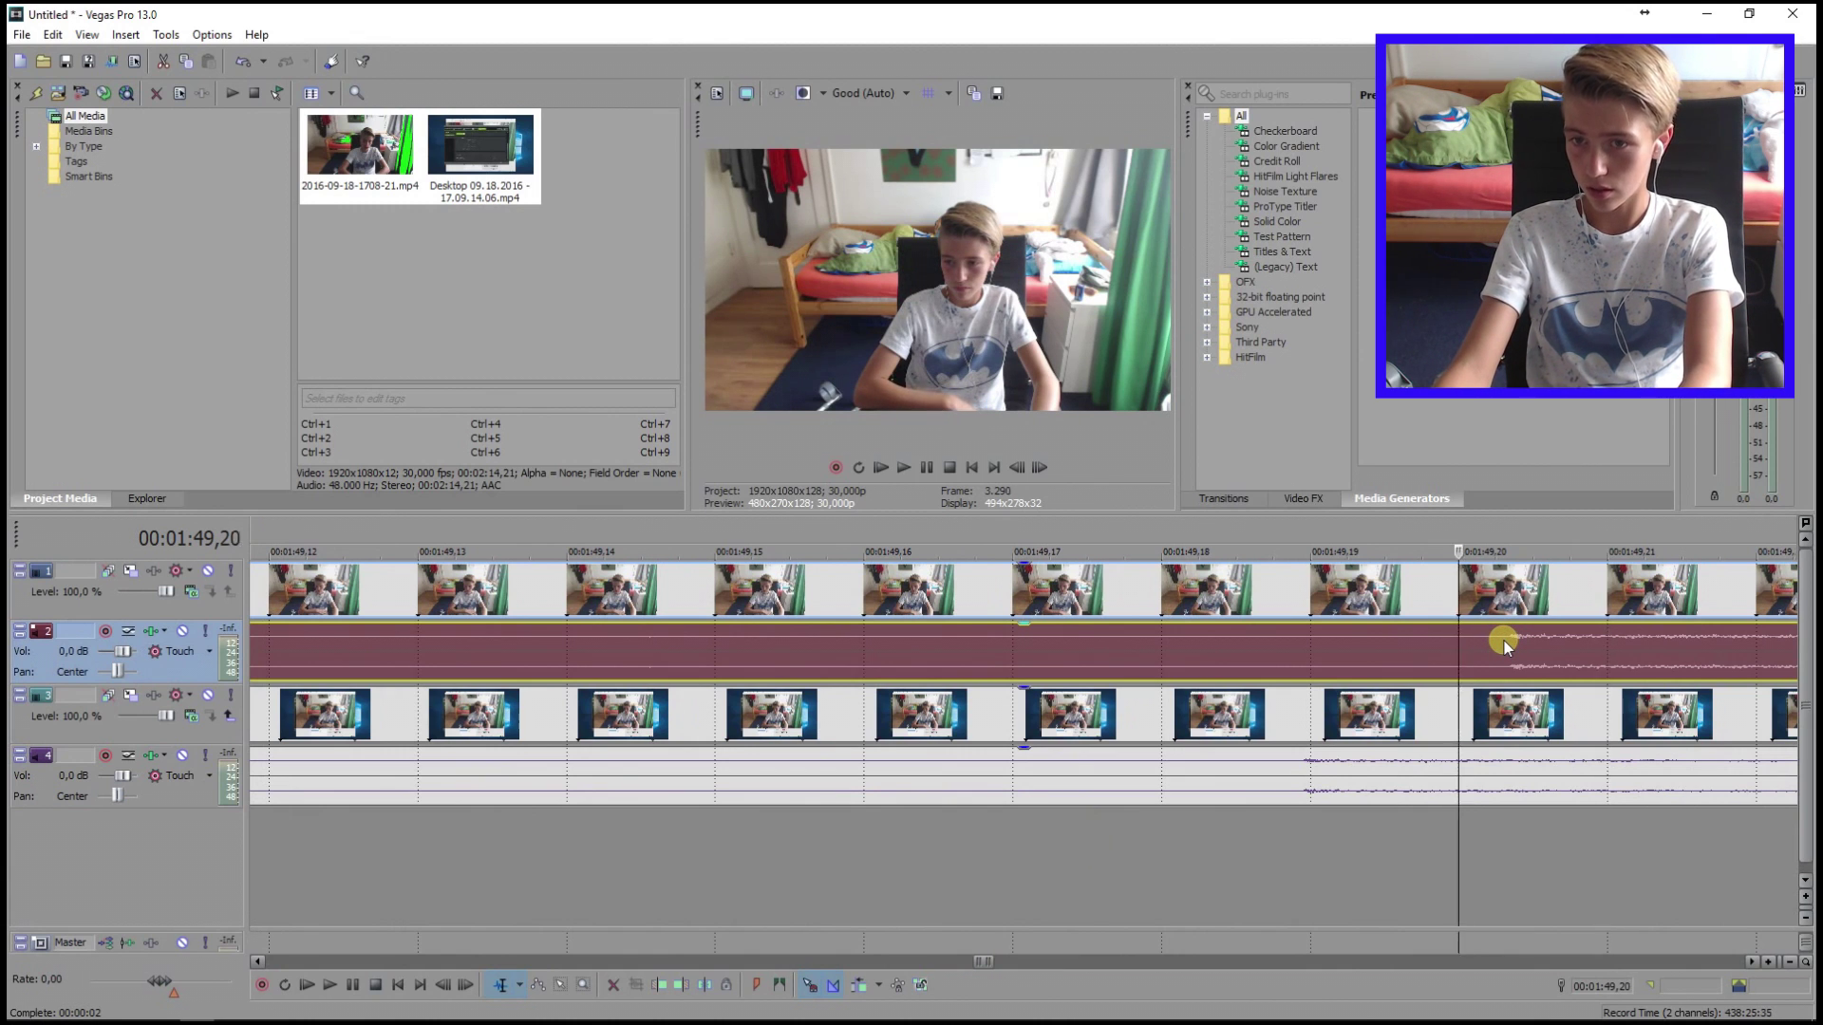
{"action": "scroll", "coordinate": [1167, 826], "scroll_direction": "up", "scroll_amount": 3}
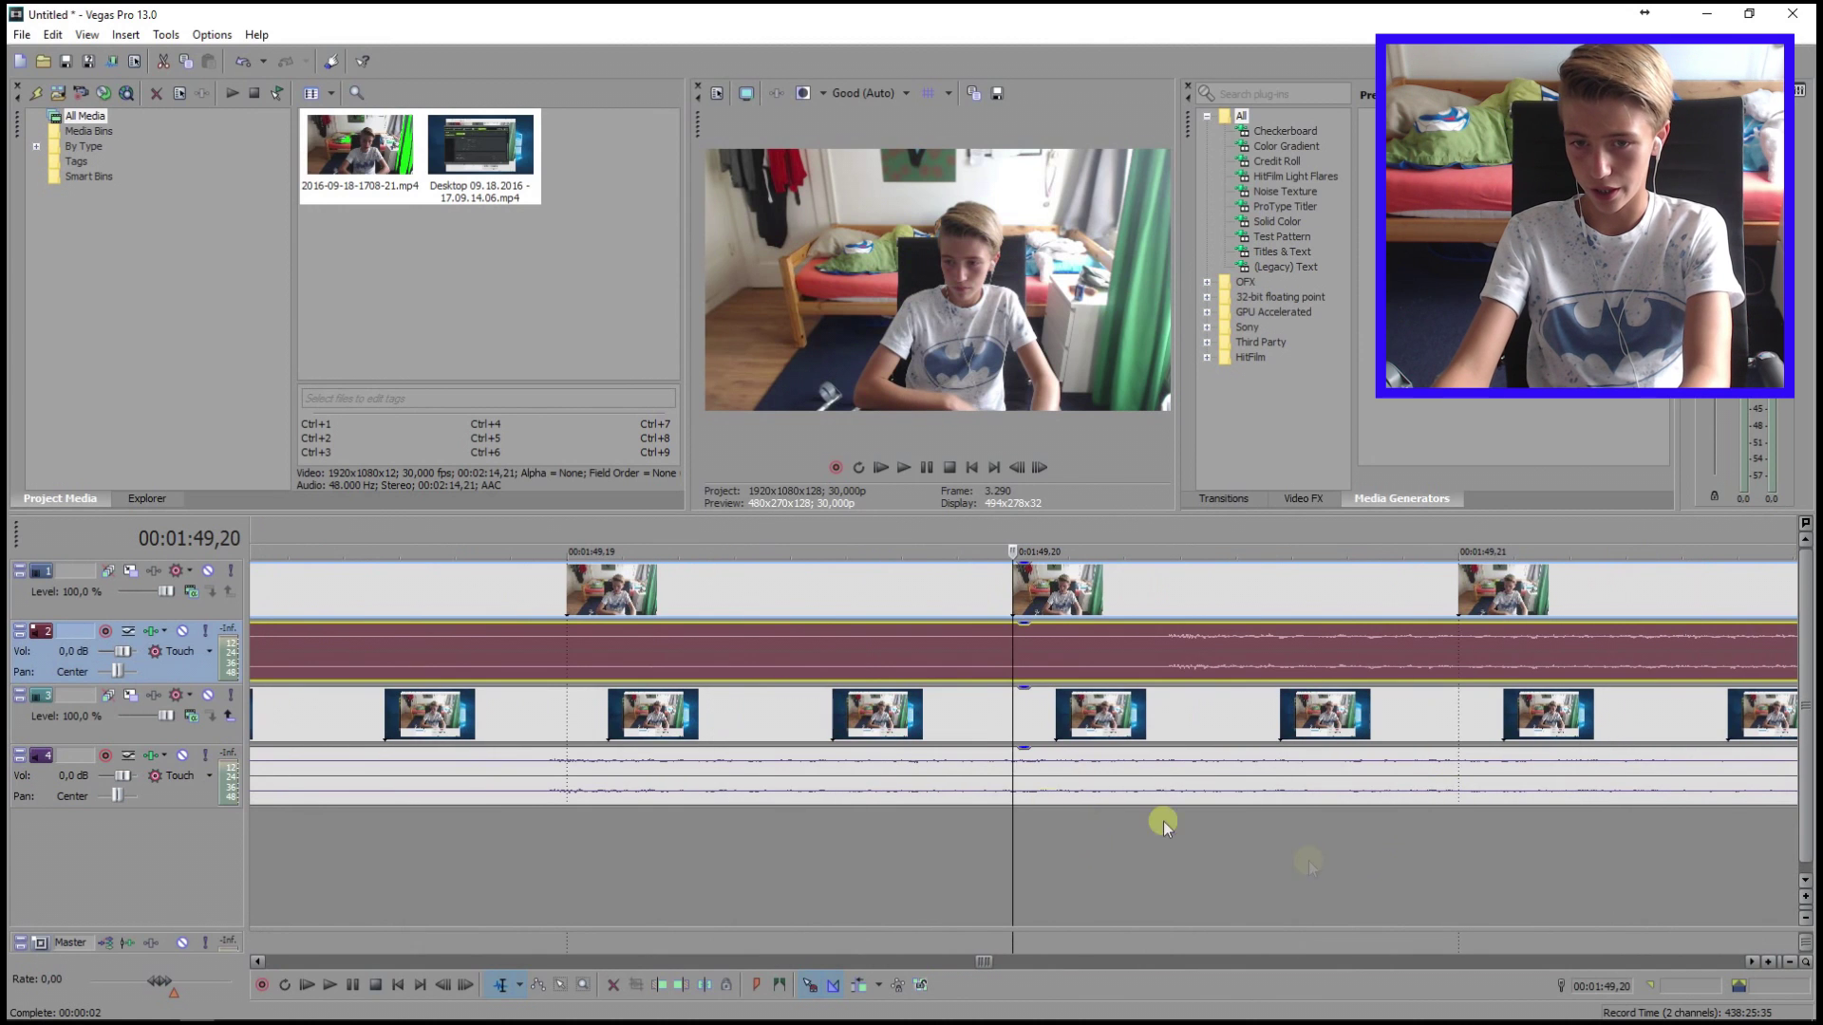
- Shift the screen-capture clip along the timeline so the start of its sync sound lines up with the webcam audio
{"action": "left_click", "coordinate": [642, 794]}
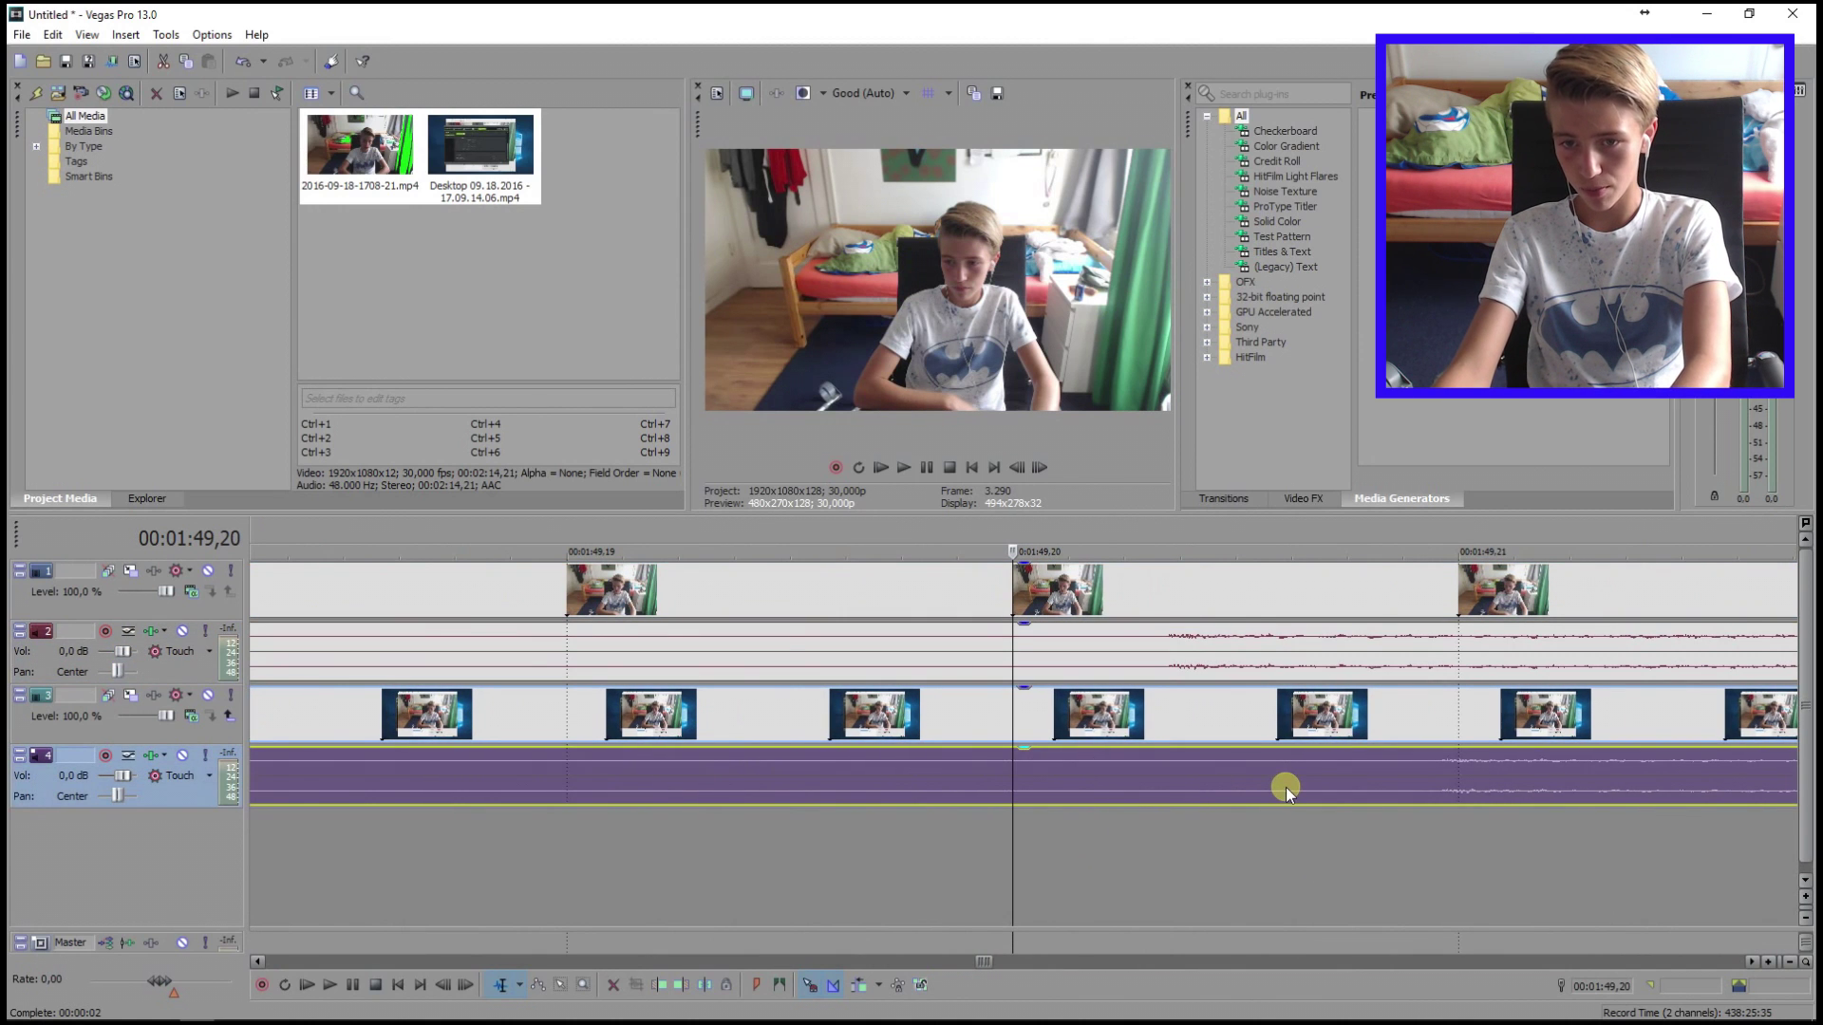
{"action": "scroll", "coordinate": [1287, 788], "scroll_direction": "down", "scroll_amount": 3}
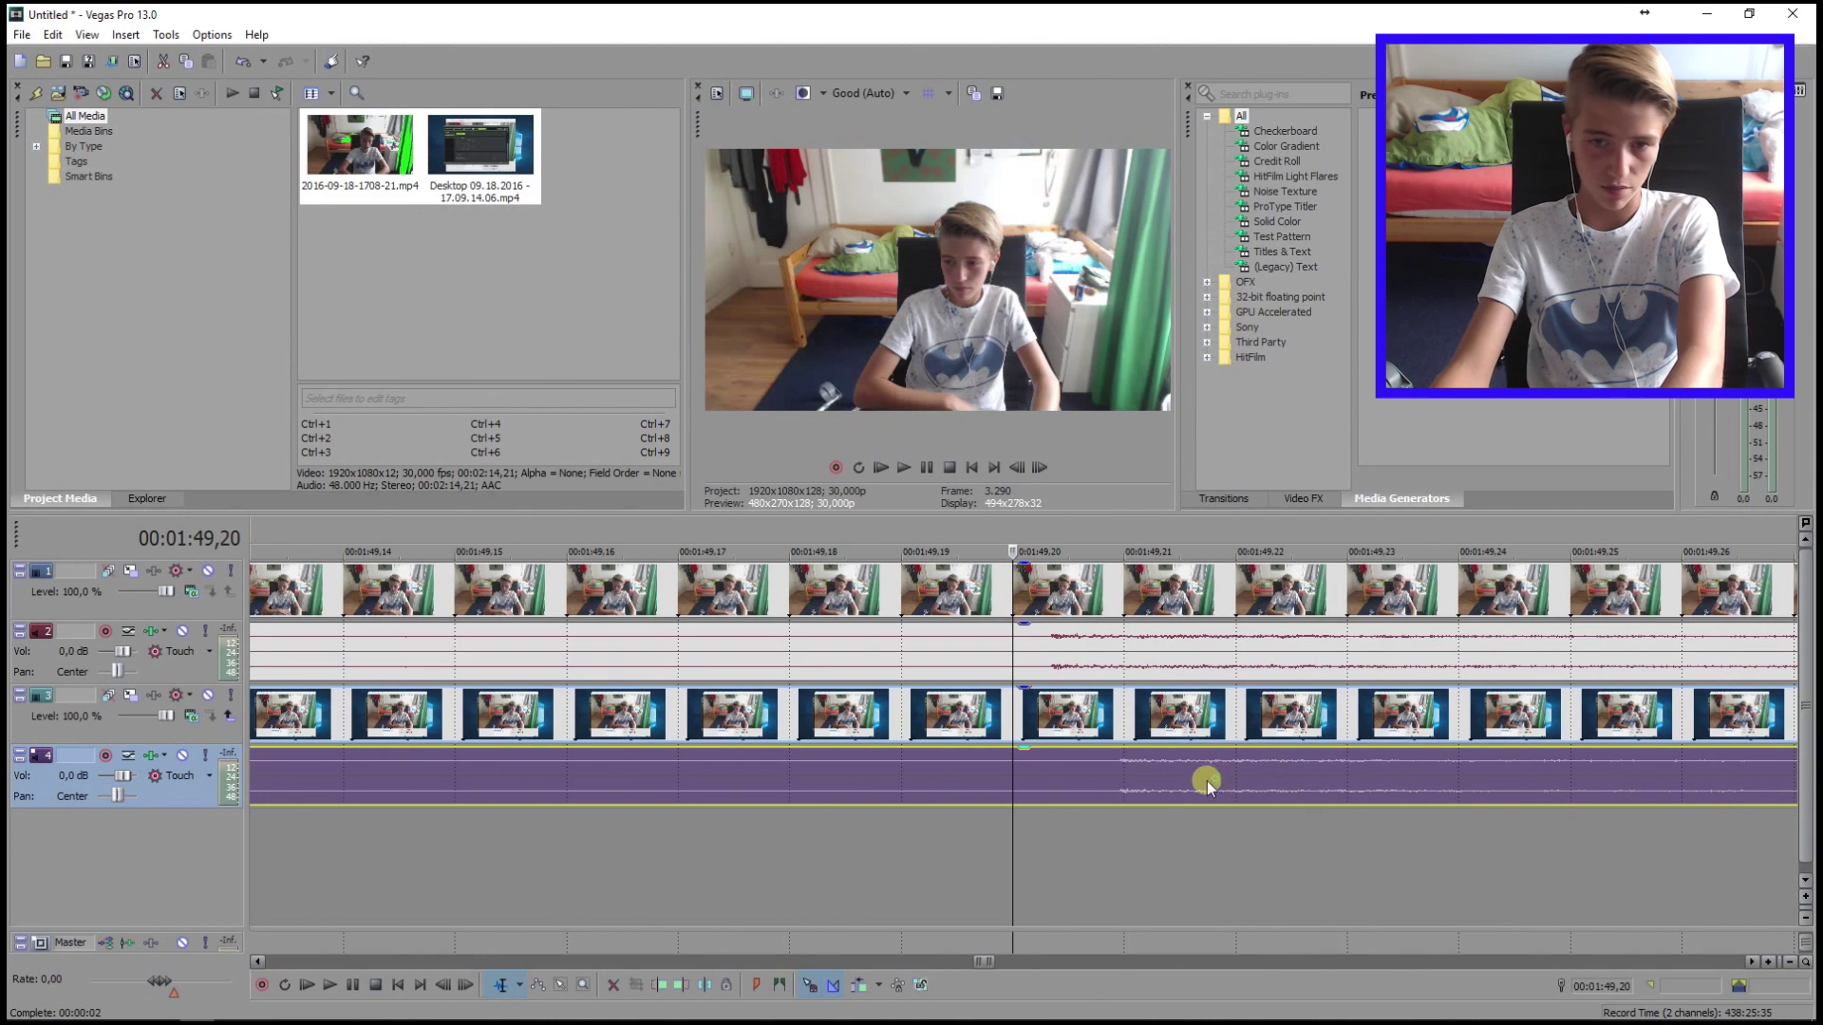
{"action": "left_click_drag", "start_coordinate": [1206, 780], "coordinate": [1158, 780]}
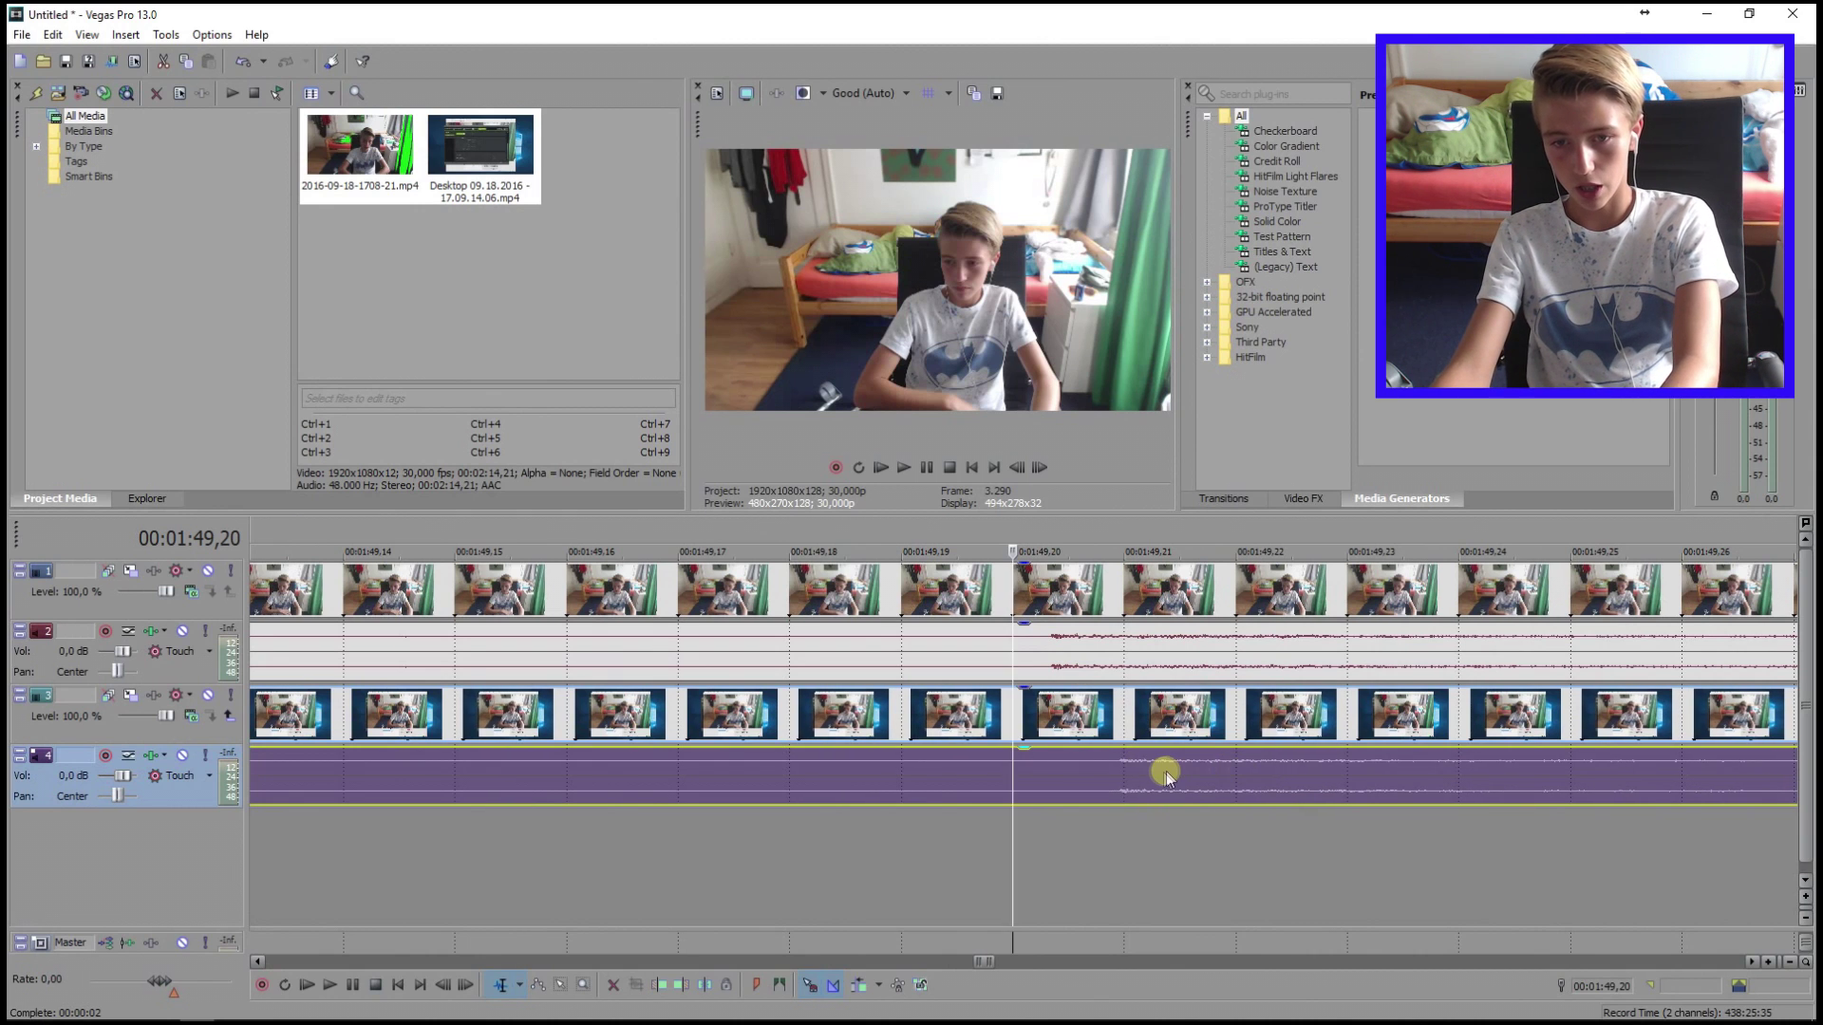
{"action": "left_click_drag", "start_coordinate": [1166, 771], "coordinate": [1142, 773]}
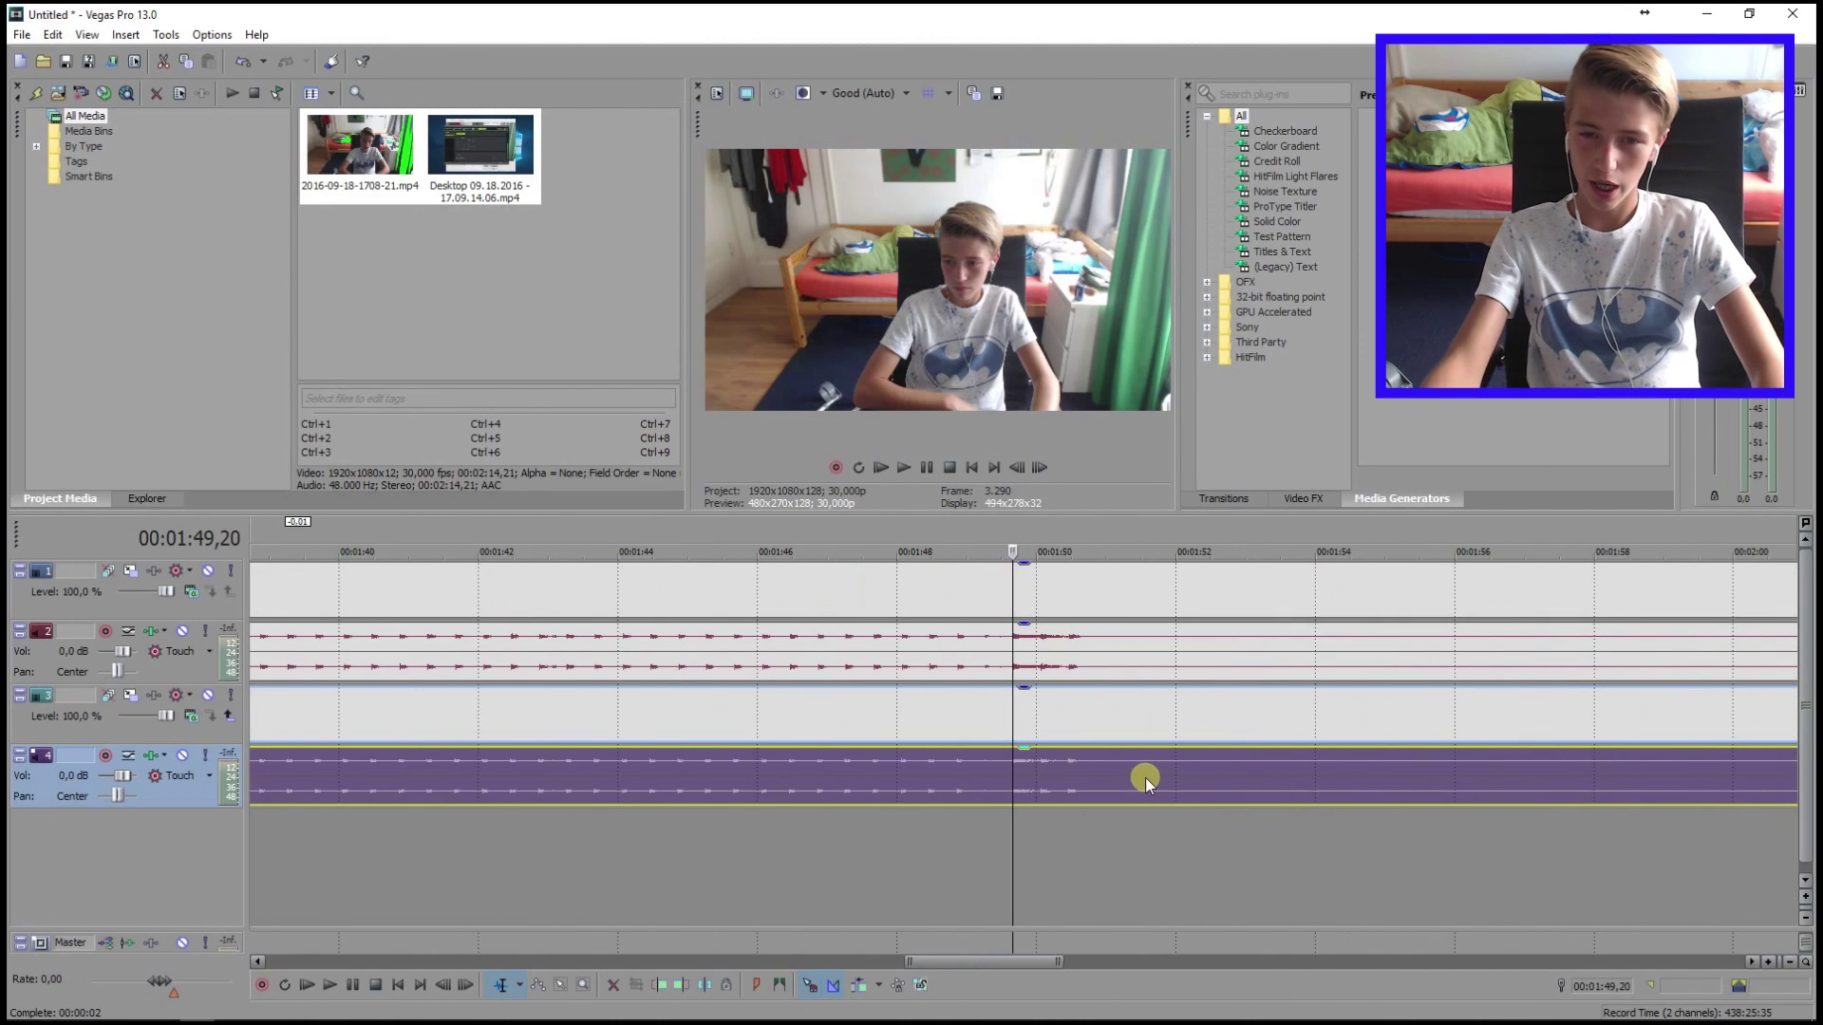
- Play both recordings from 00:01:45,18 to check that their sync sounds line up, pausing before the loud sound
{"action": "scroll", "coordinate": [1145, 778], "scroll_direction": "down", "scroll_amount": 5}
{"action": "left_click", "coordinate": [870, 802]}
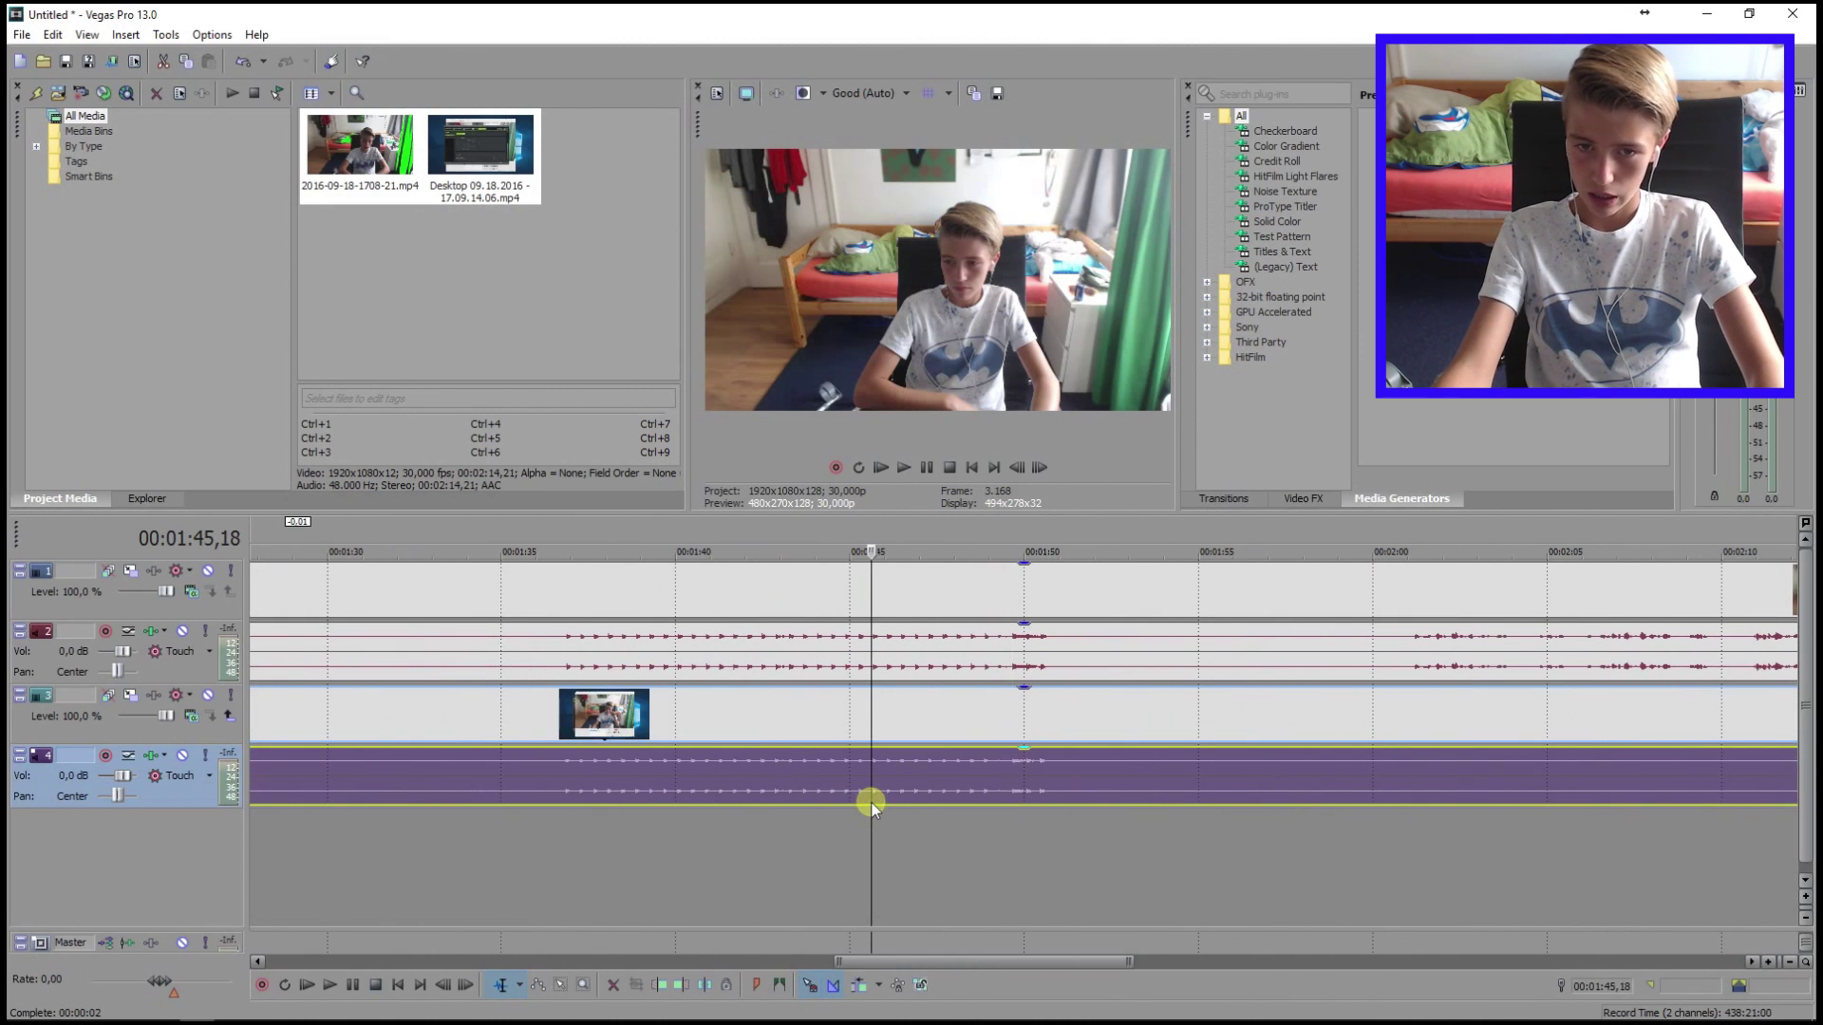
{"action": "key", "text": "space"}
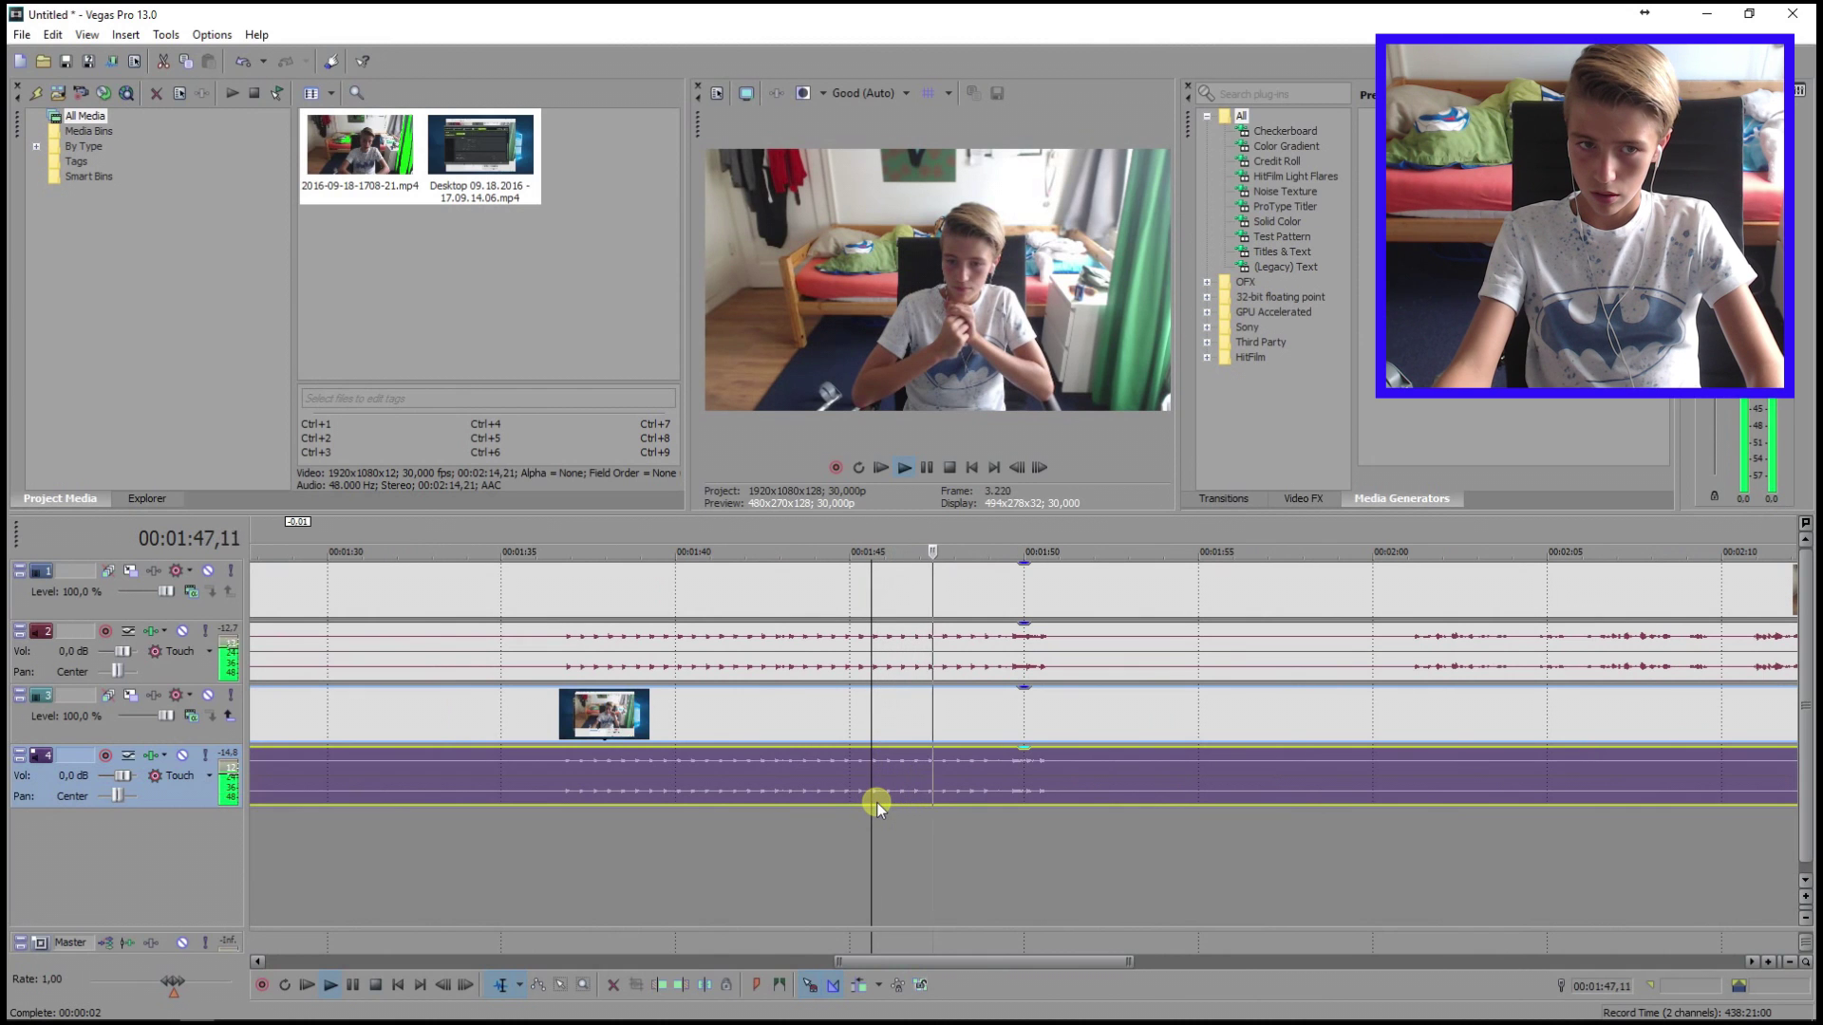
{"action": "key", "text": "Return"}
- Select the video and audio events of both the webcam and screen-capture recordings and combine them into one new group
{"action": "scroll", "coordinate": [926, 784], "scroll_direction": "down", "scroll_amount": 3}
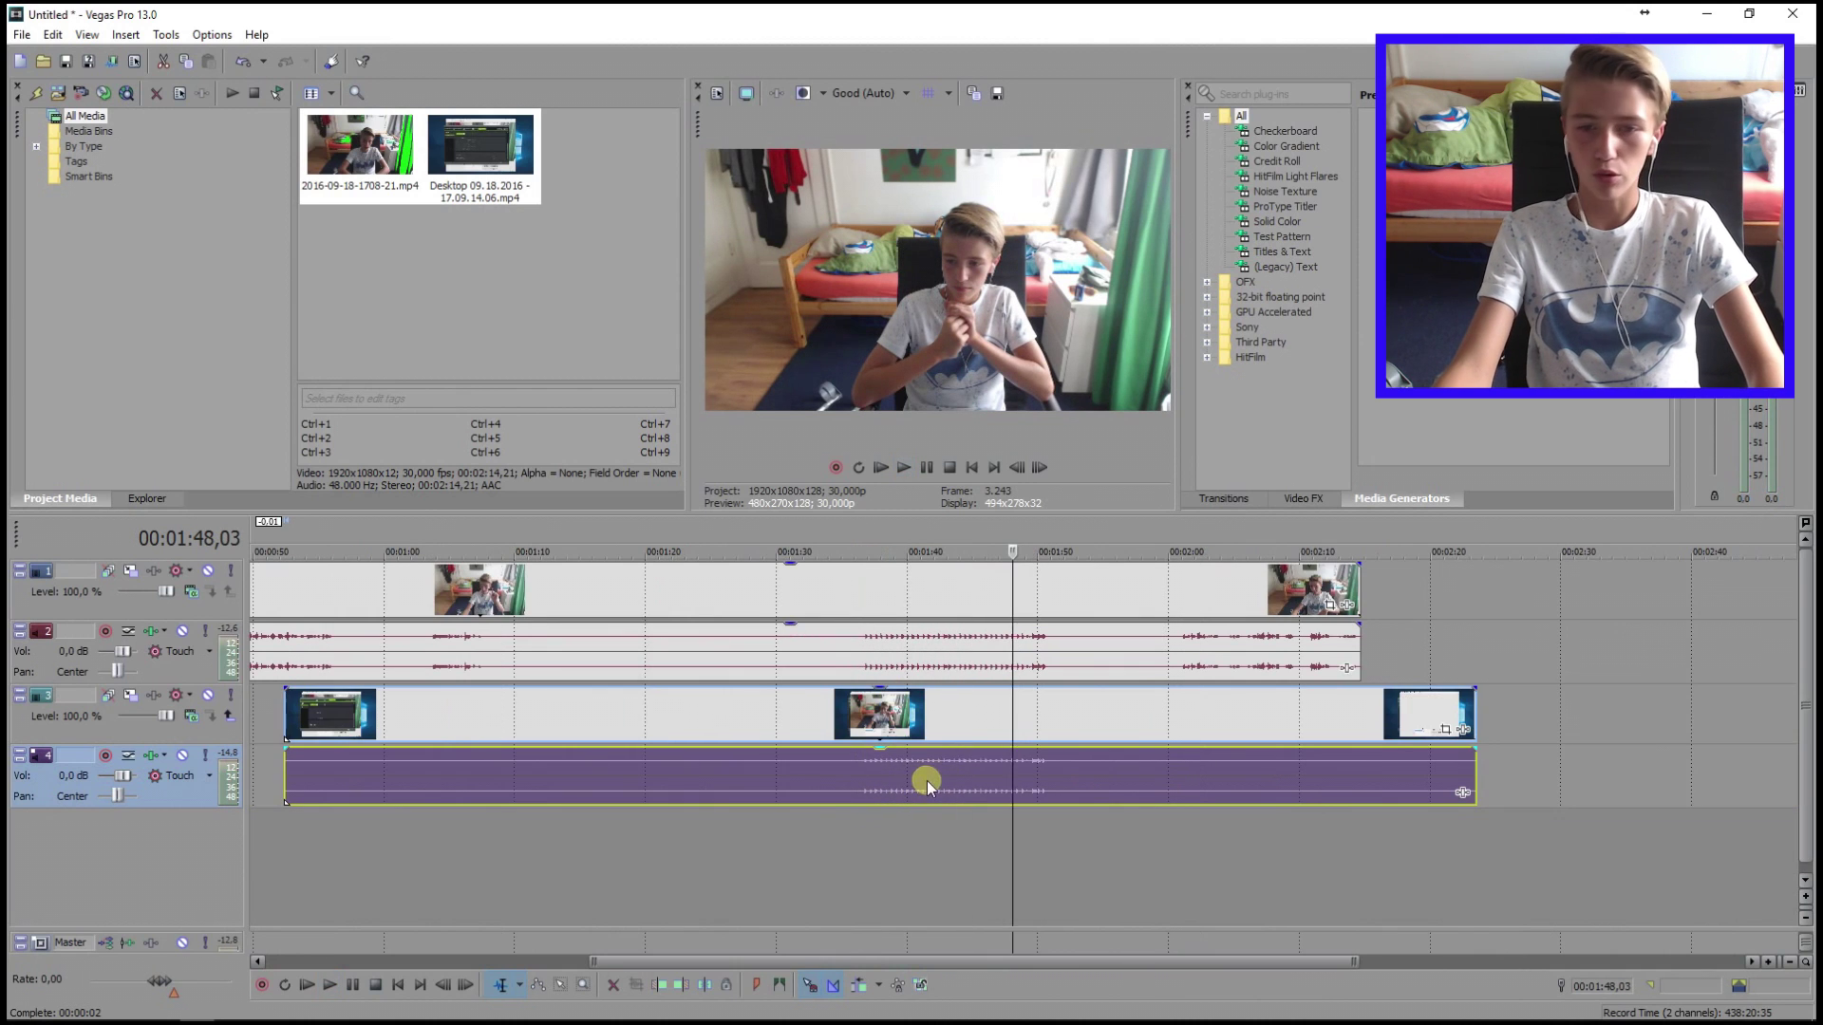
{"action": "left_click", "coordinate": [981, 774]}
{"action": "left_click", "coordinate": [978, 591]}
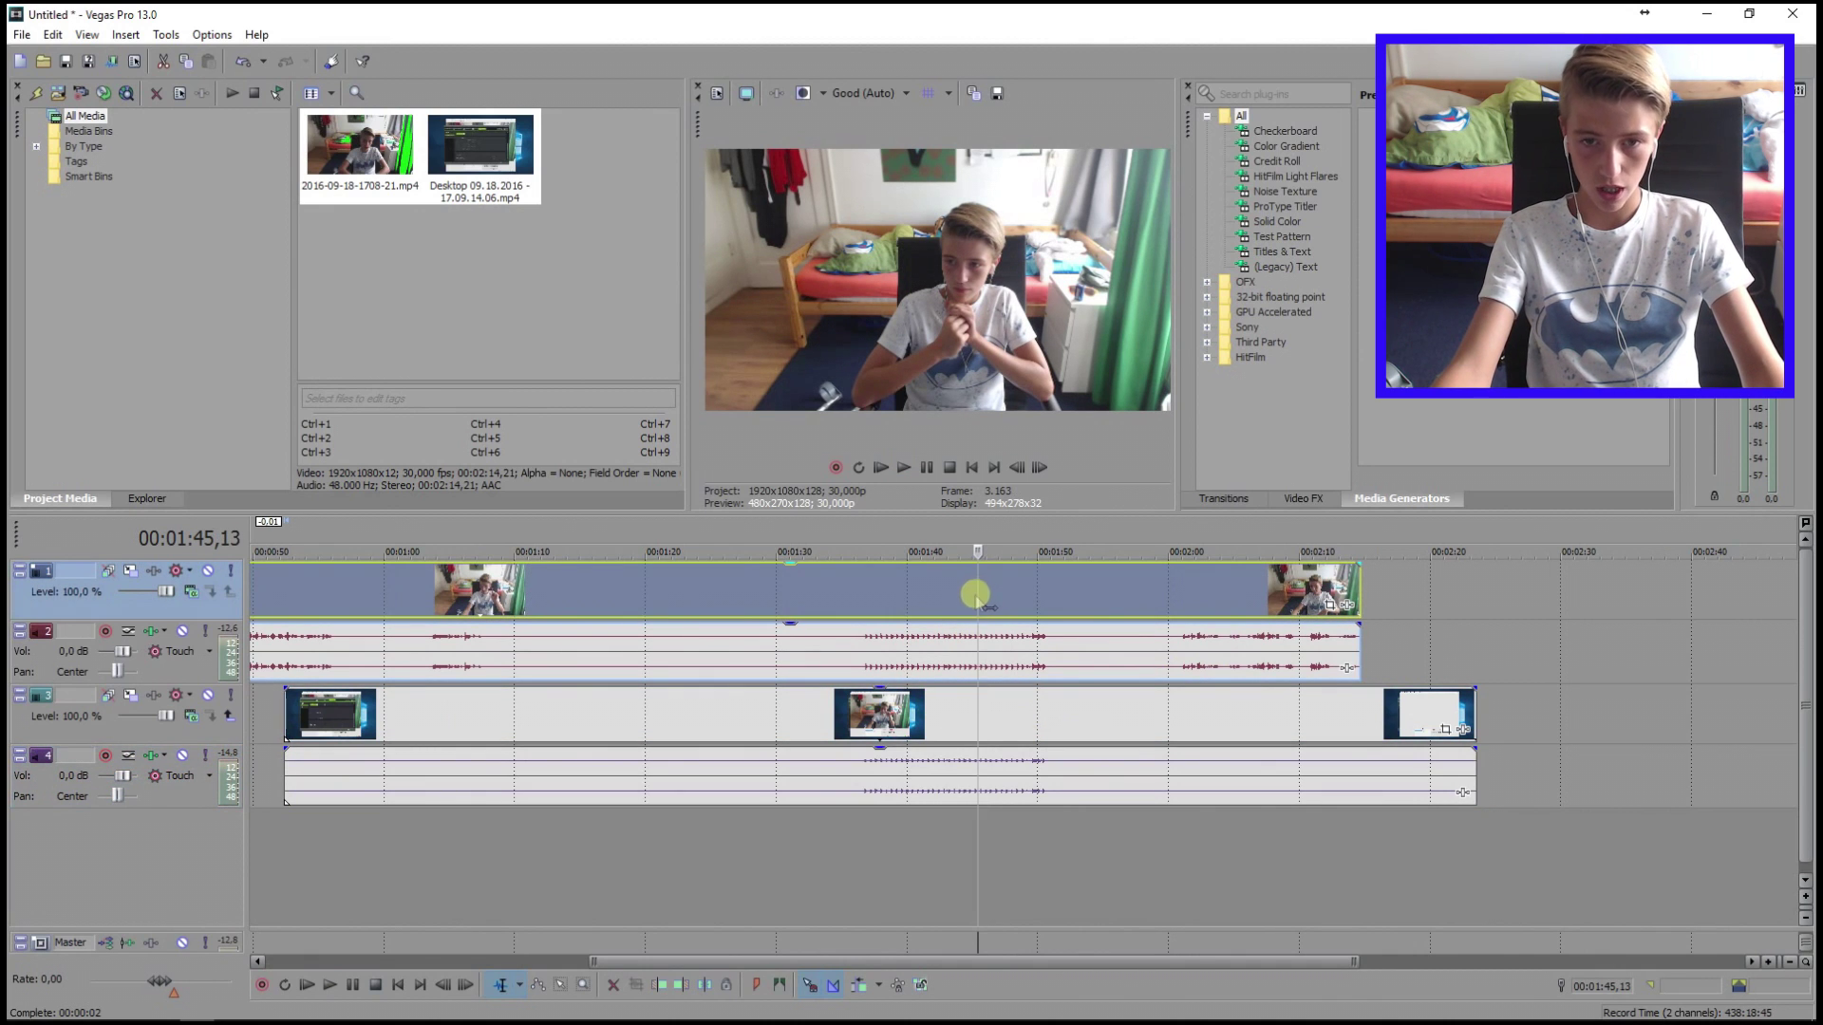
{"action": "left_click", "coordinate": [993, 774], "text": "shift"}
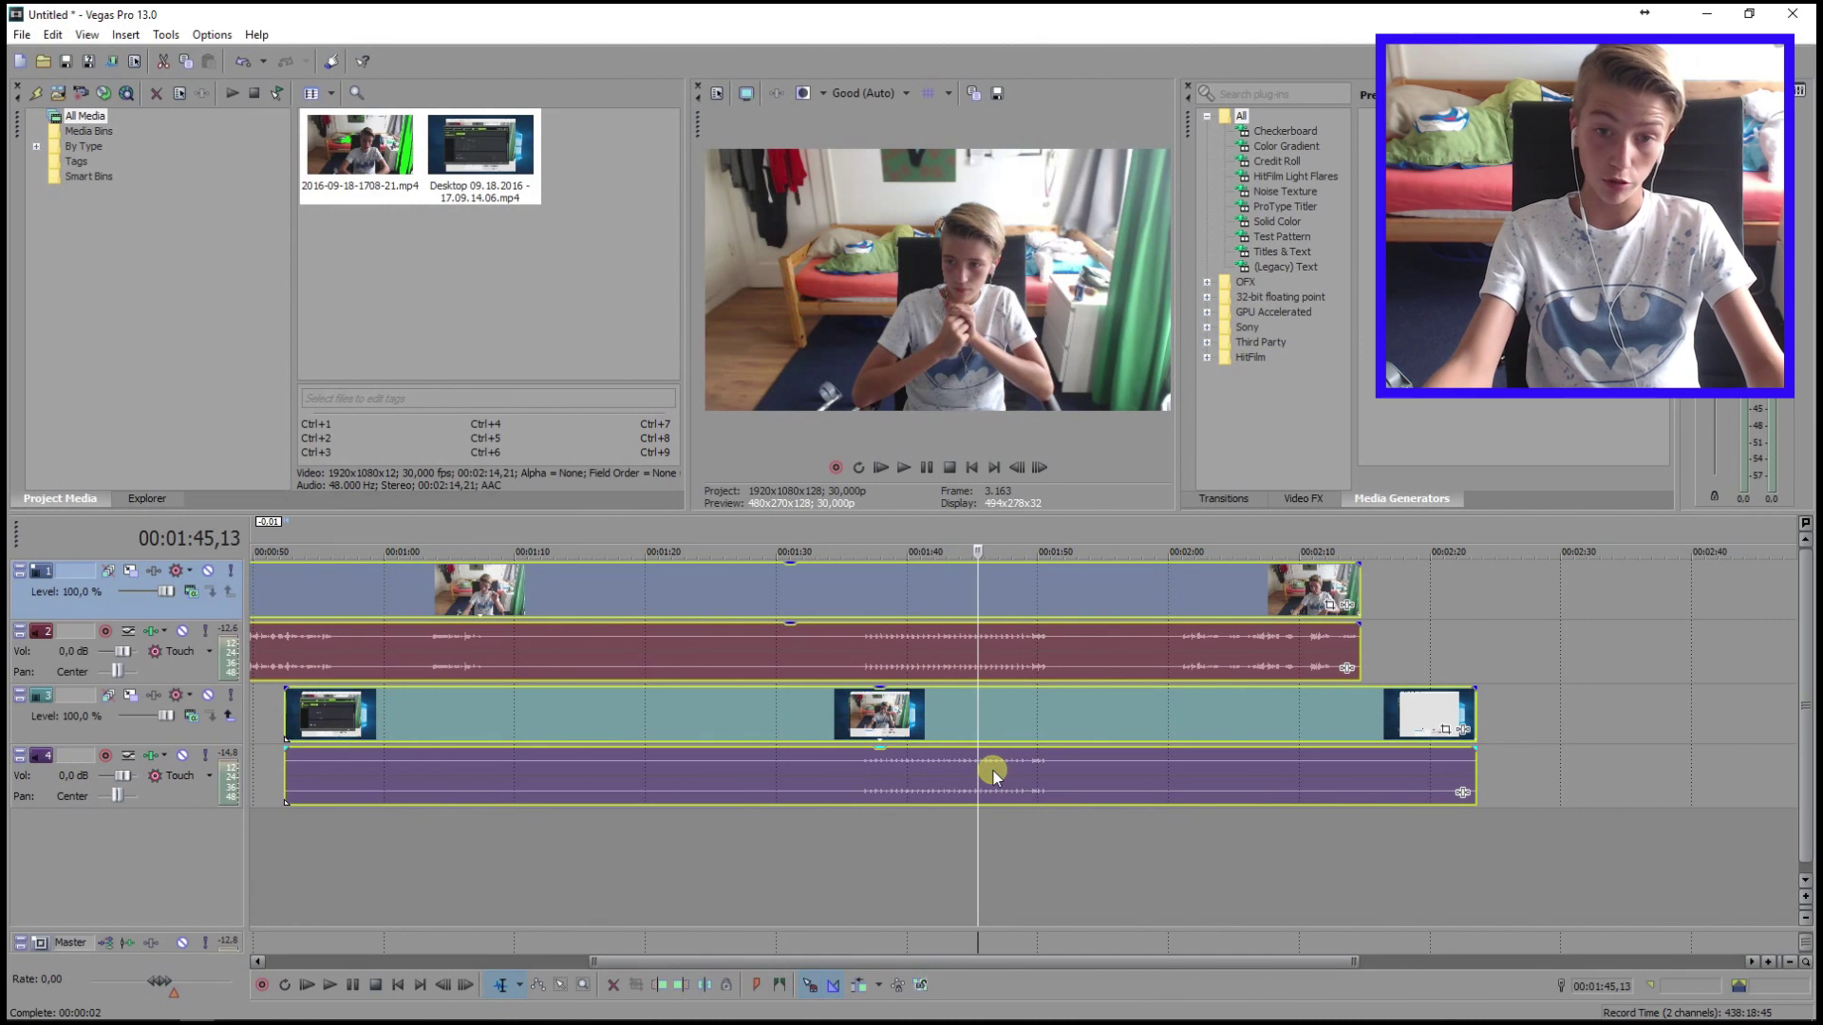
{"action": "right_click", "coordinate": [993, 771]}
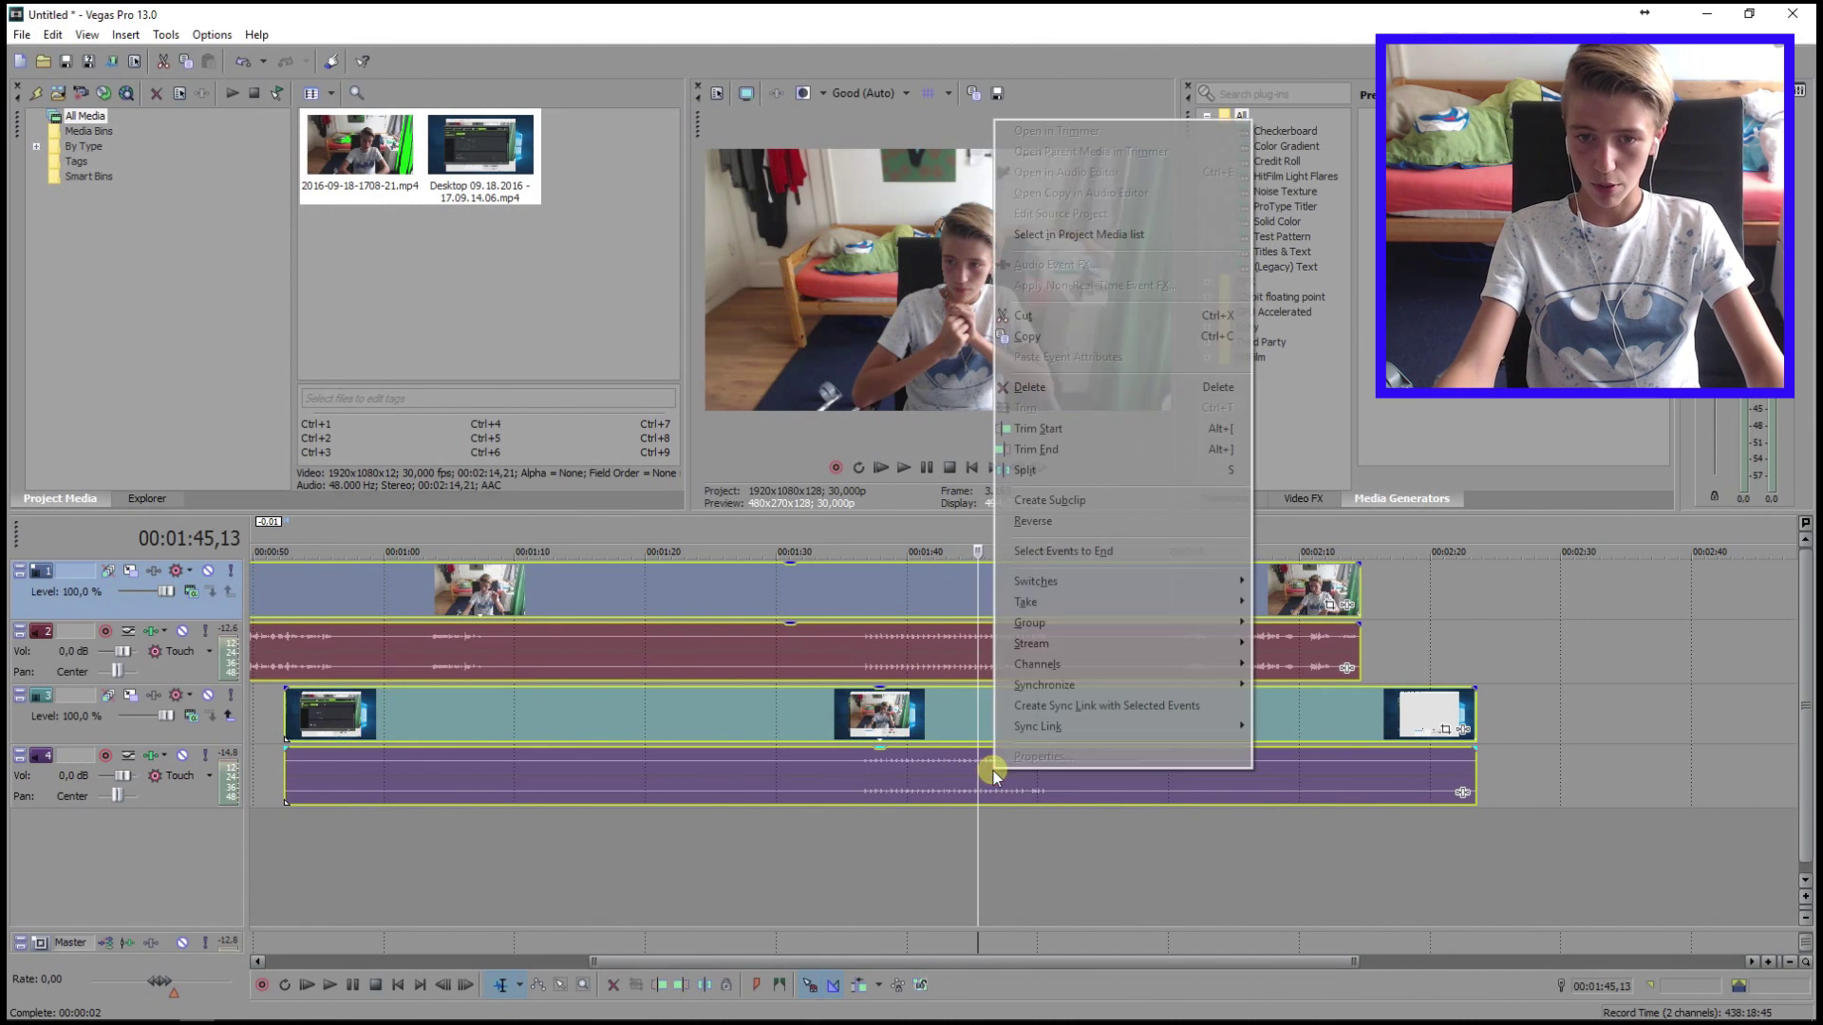
{"action": "mouse_move", "coordinate": [1027, 631]}
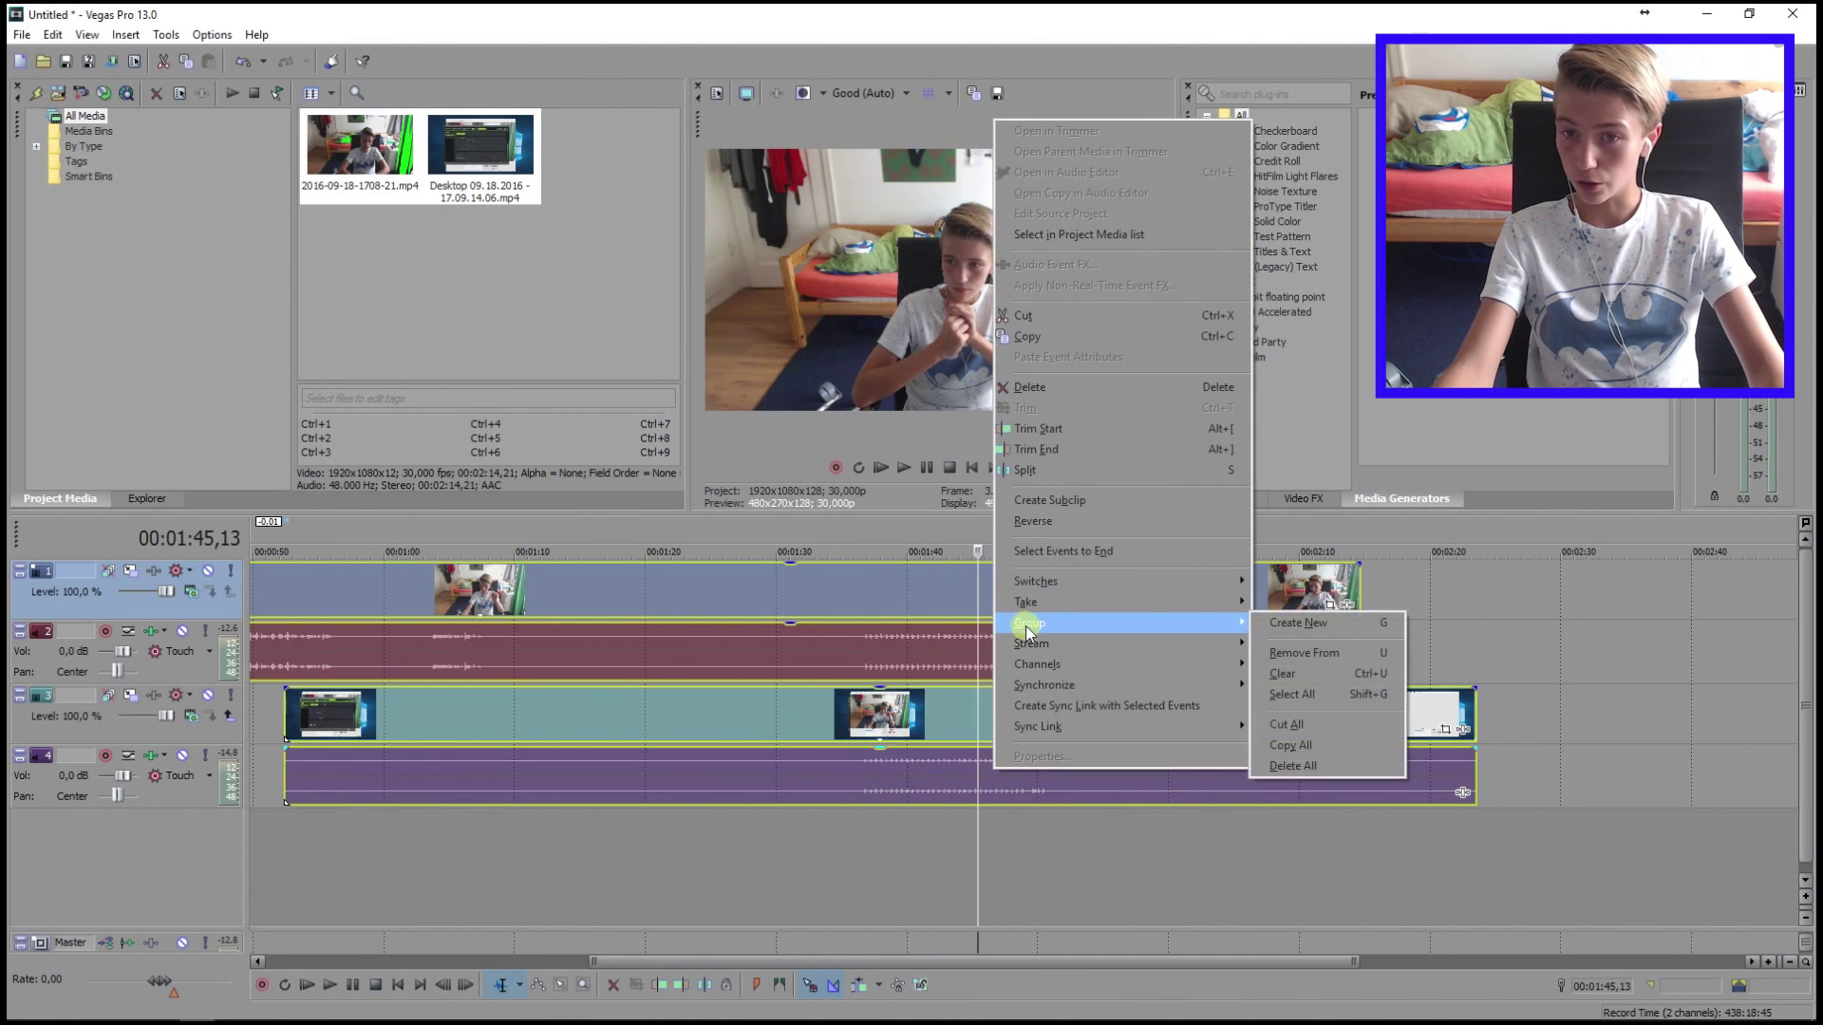
{"action": "left_click", "coordinate": [1291, 633]}
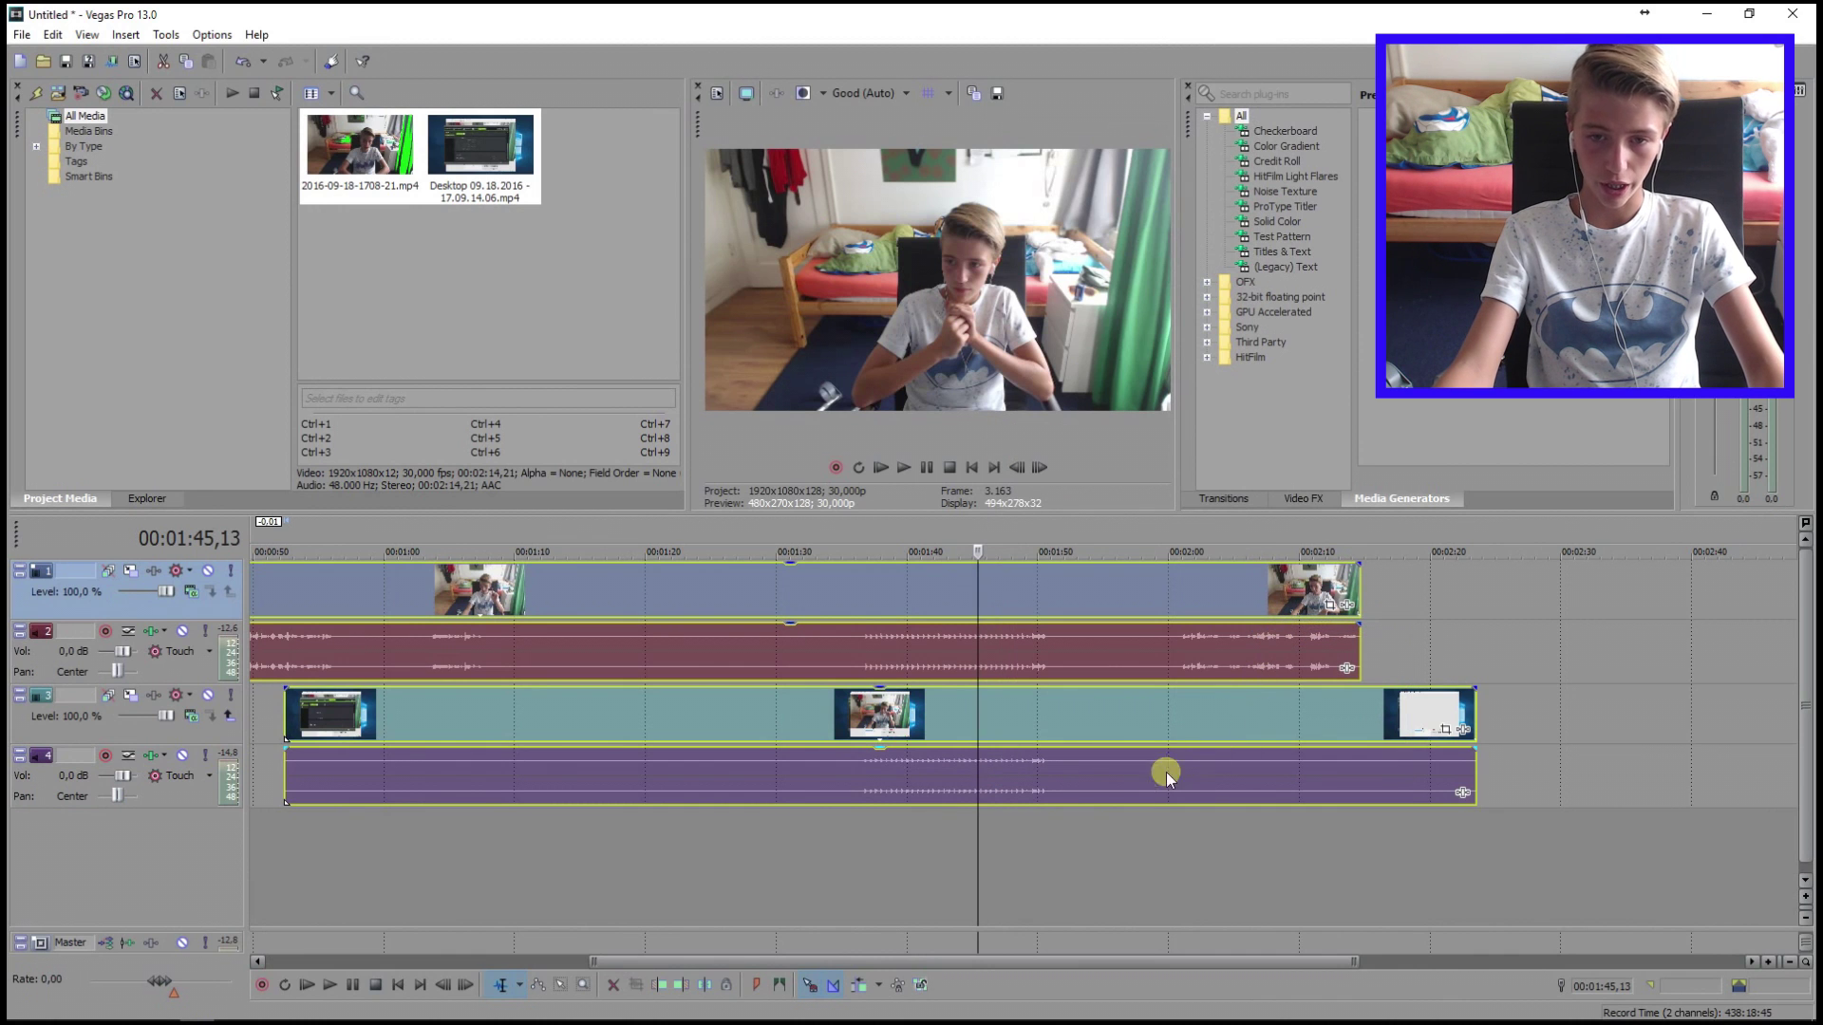
- Shift the grouped recordings slightly along the timeline and back to check that they move together
{"action": "left_click", "coordinate": [1099, 723]}
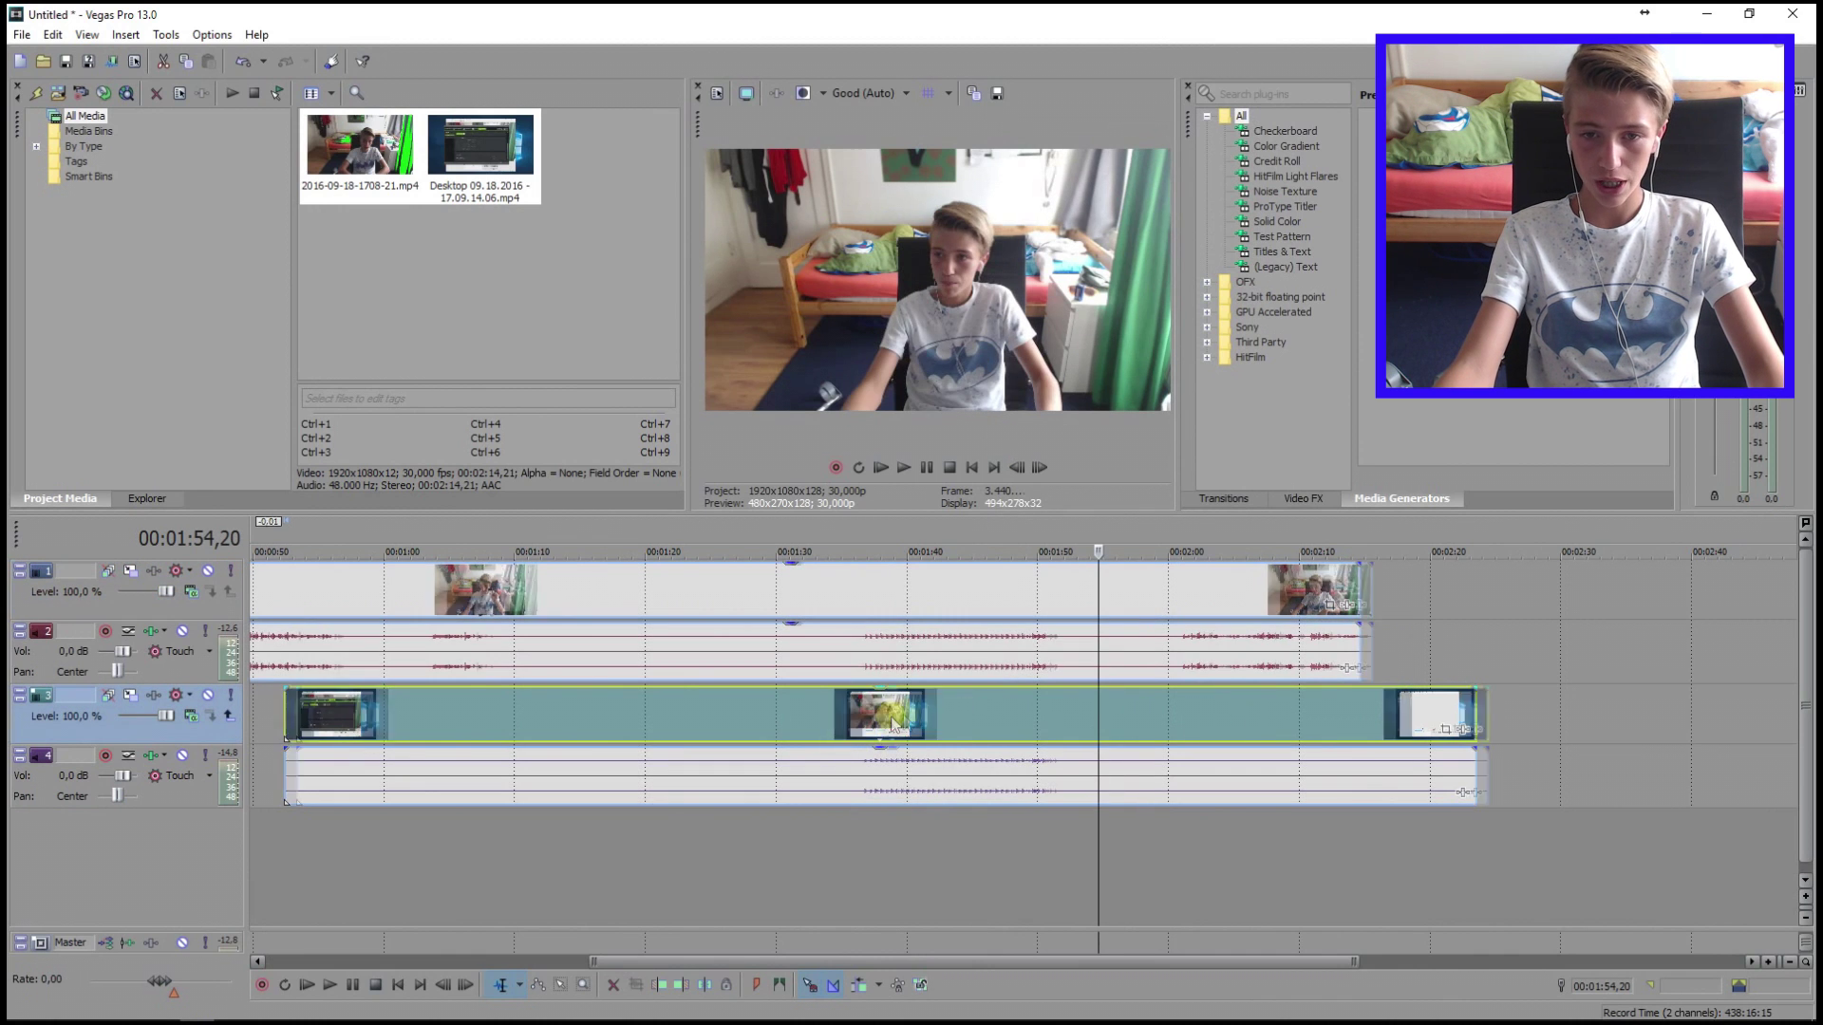
{"action": "left_click_drag", "start_coordinate": [896, 731], "coordinate": [867, 697]}
- Trim the start of all the grouped clips to 00:02:01,14 and play the result briefly from there
{"action": "scroll", "coordinate": [394, 646], "scroll_direction": "down", "scroll_amount": 3}
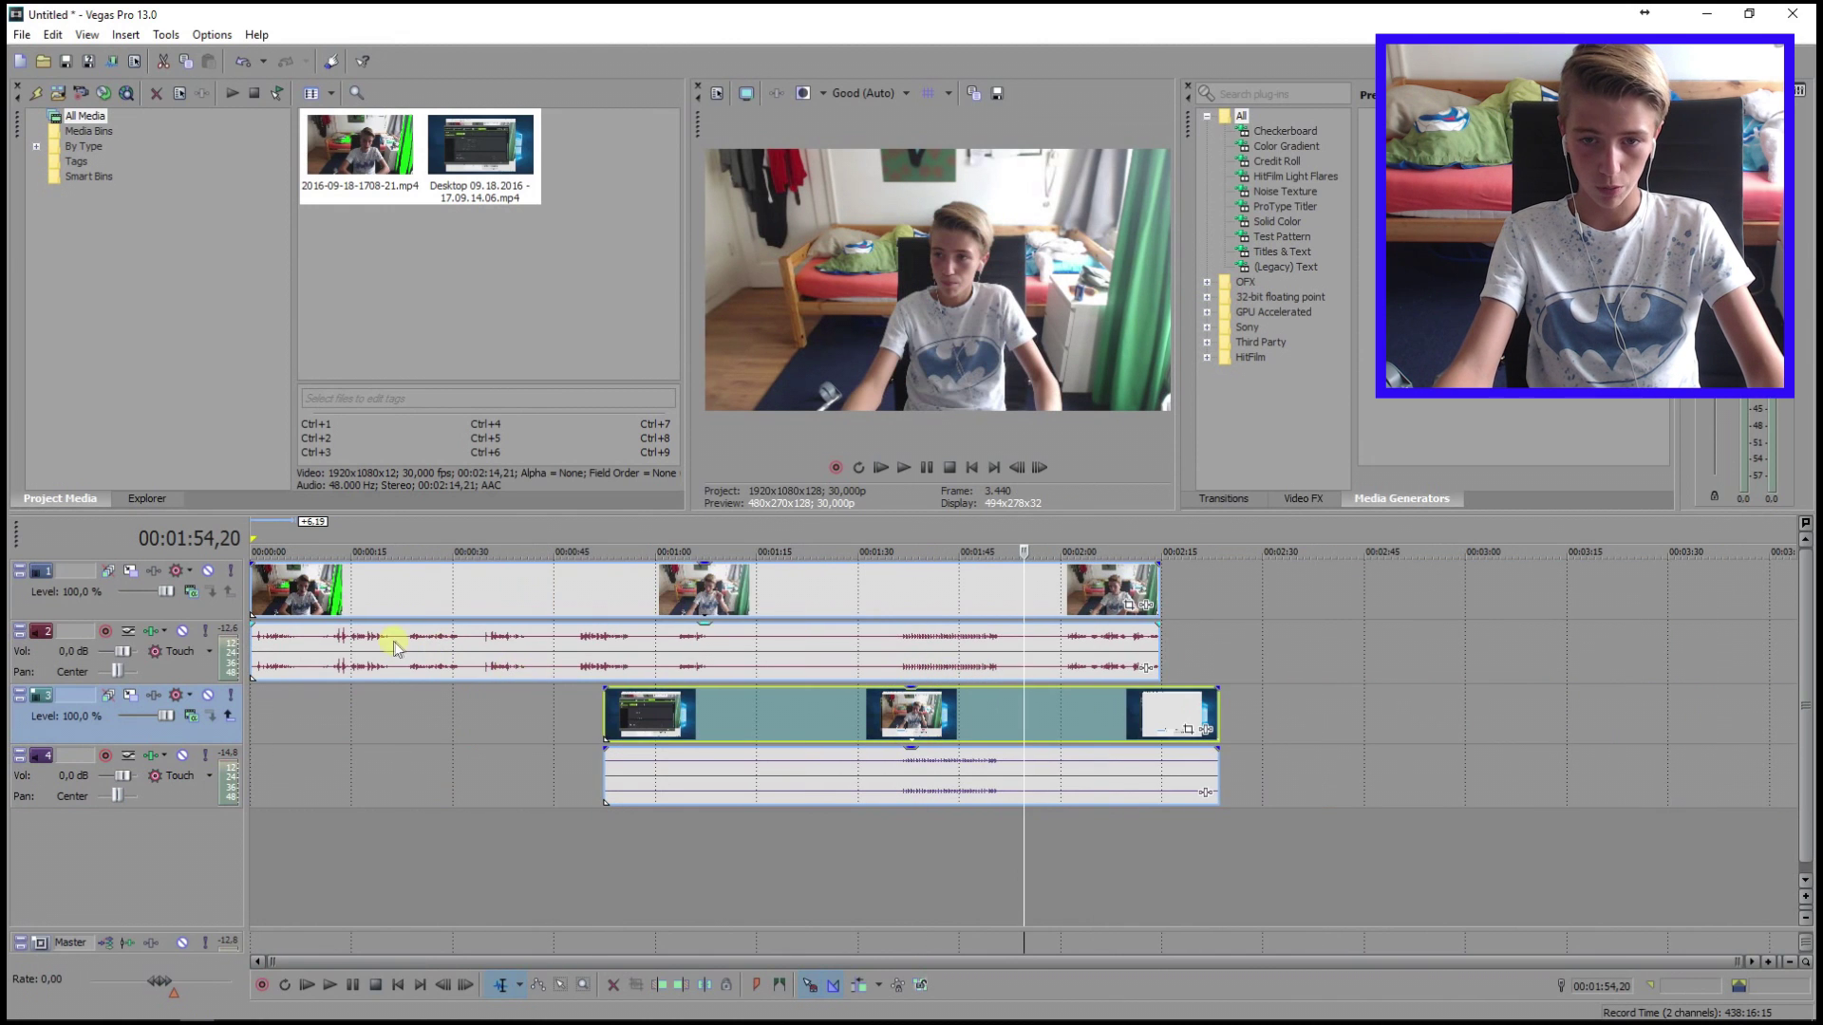
{"action": "left_click", "coordinate": [1069, 659]}
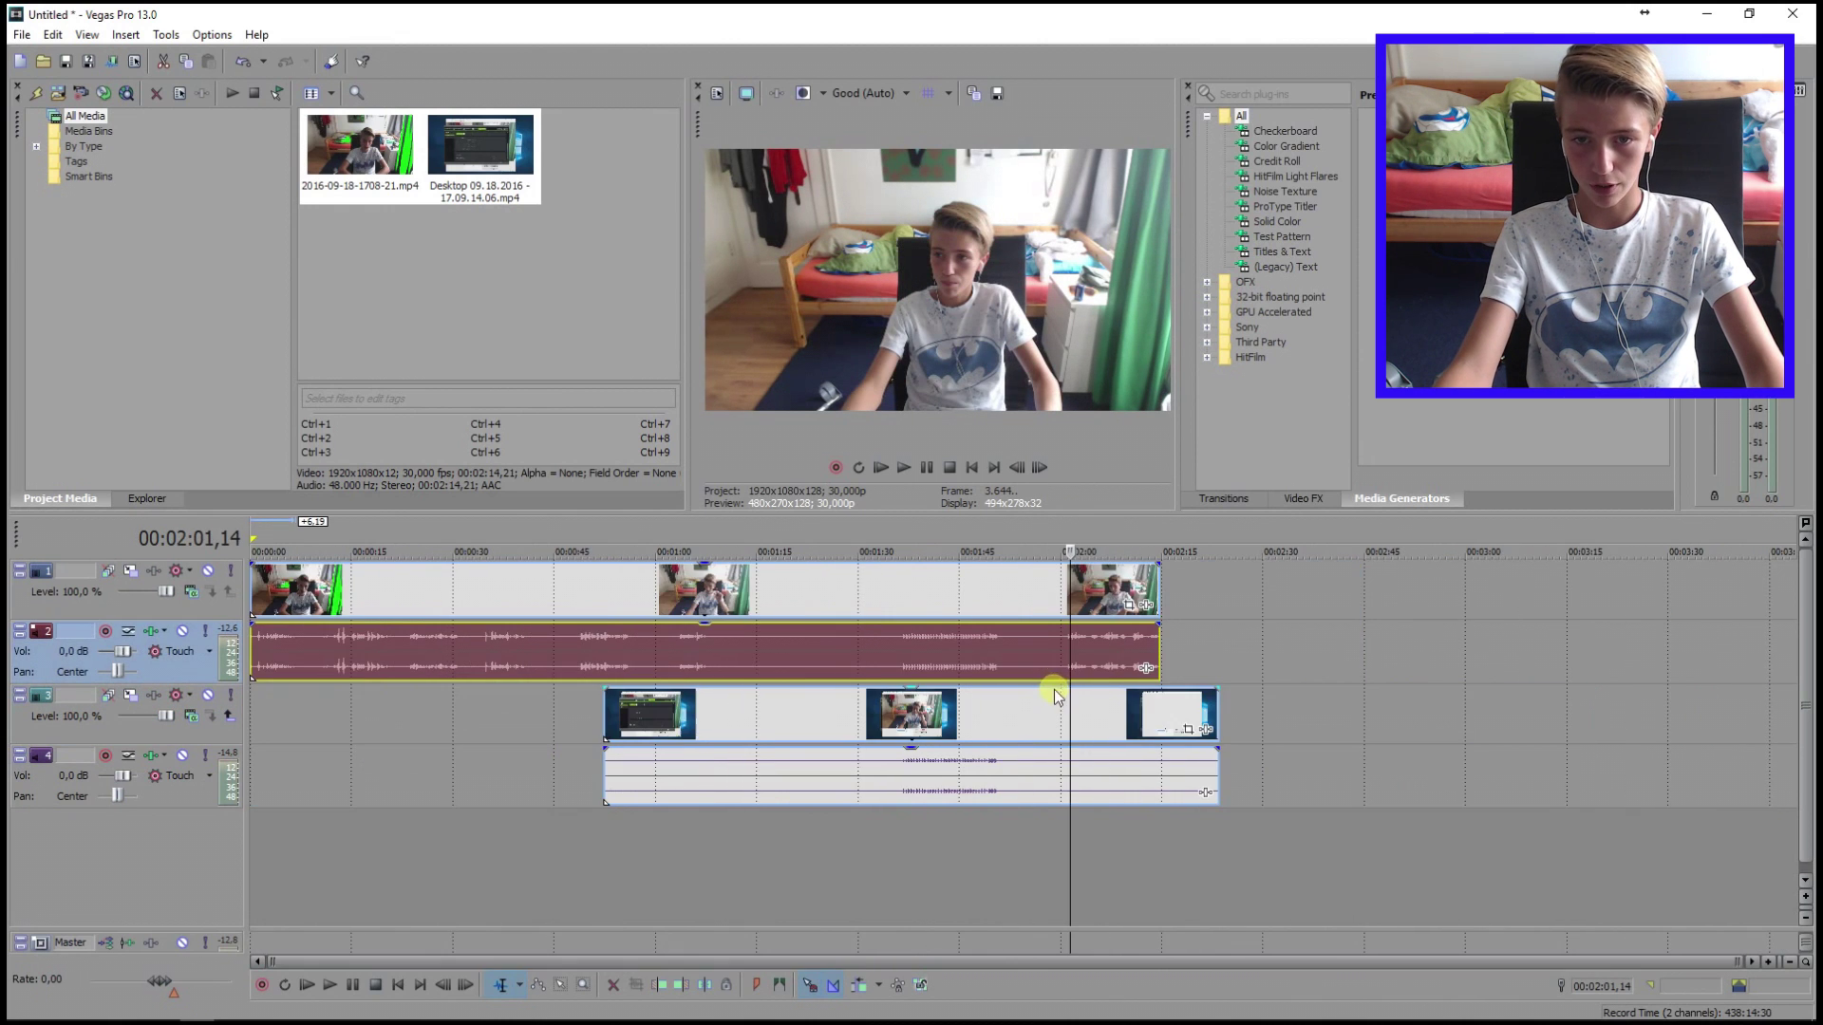
{"action": "left_click_drag", "start_coordinate": [252, 655], "coordinate": [1073, 653]}
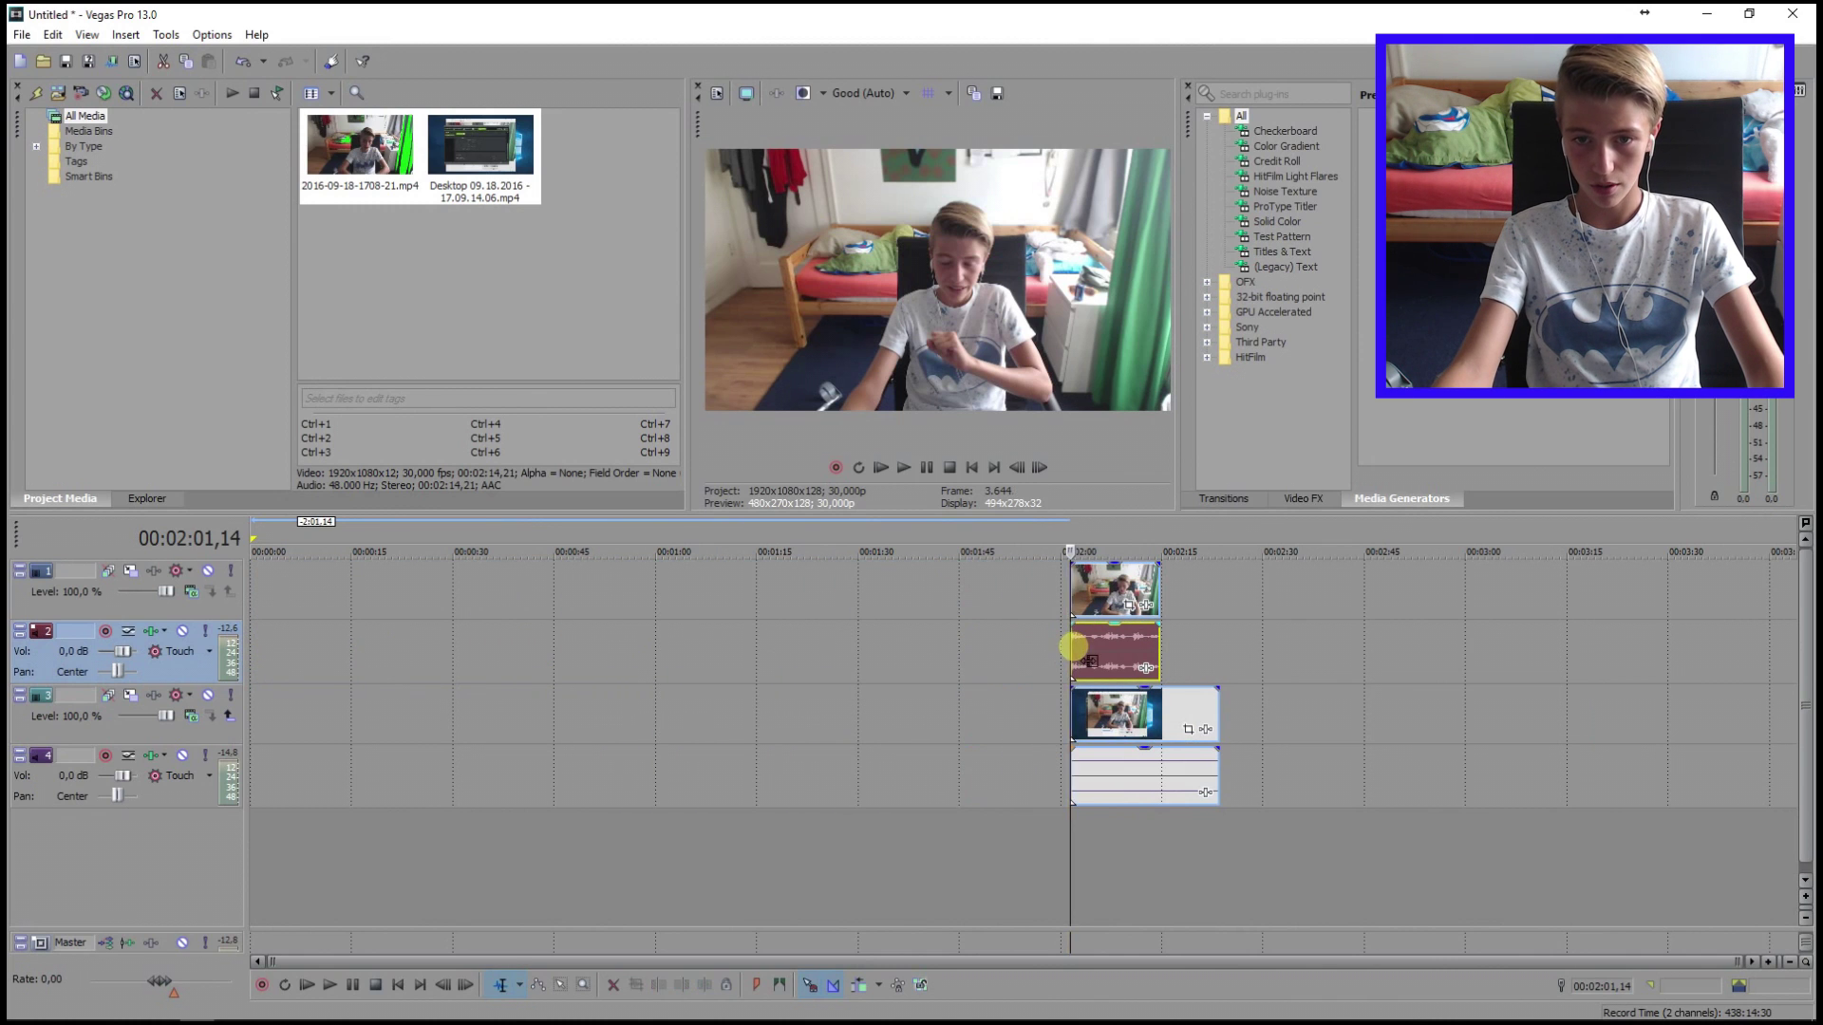
{"action": "key", "text": "space"}
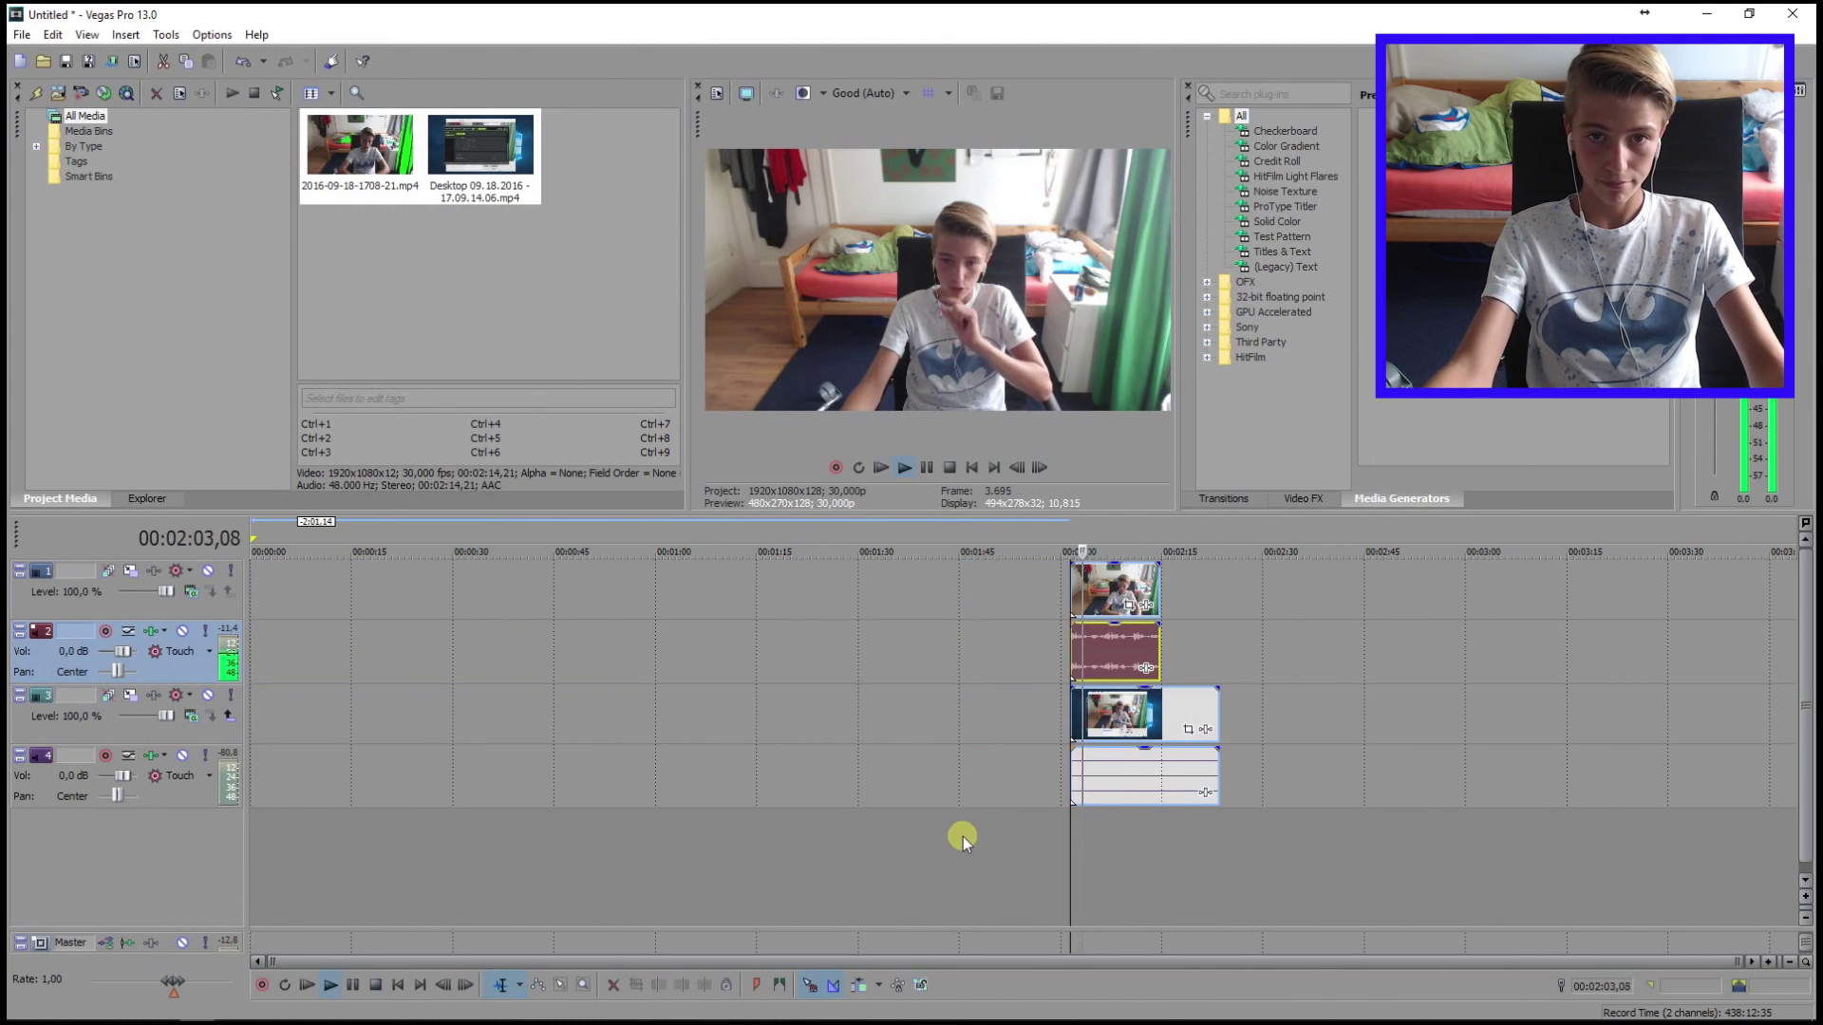
{"action": "key", "text": "space"}
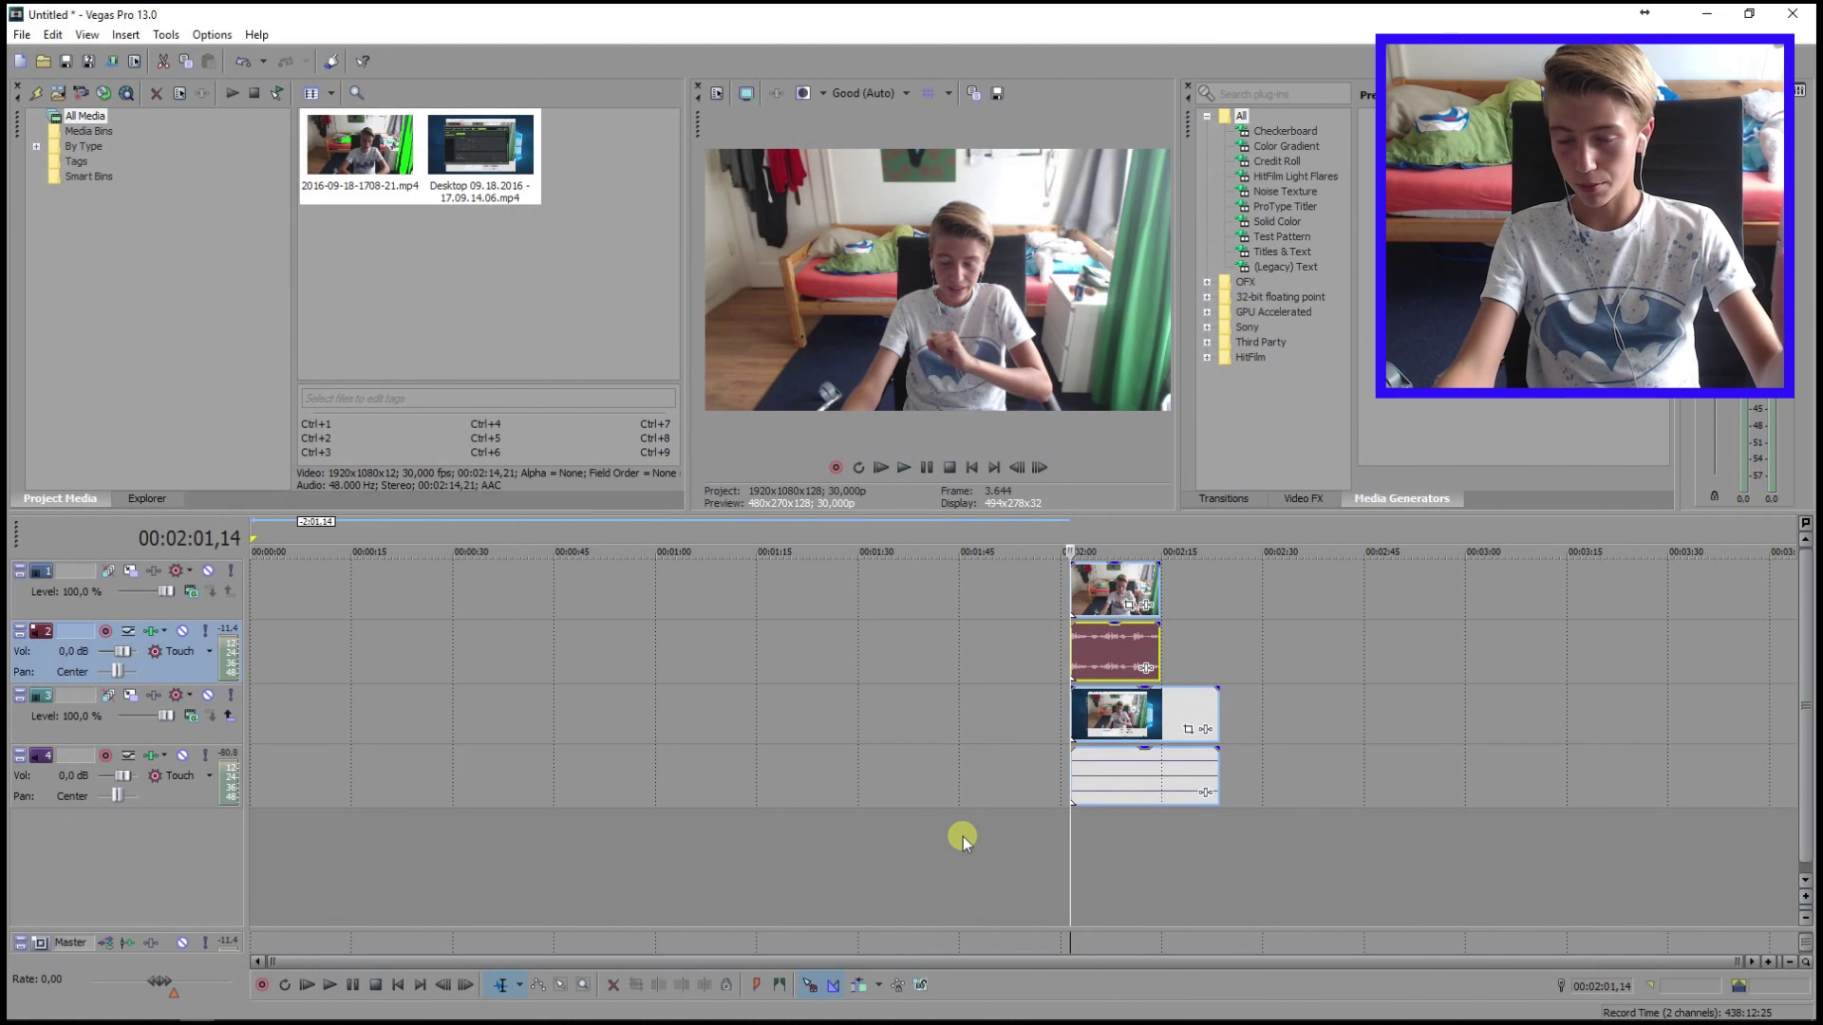